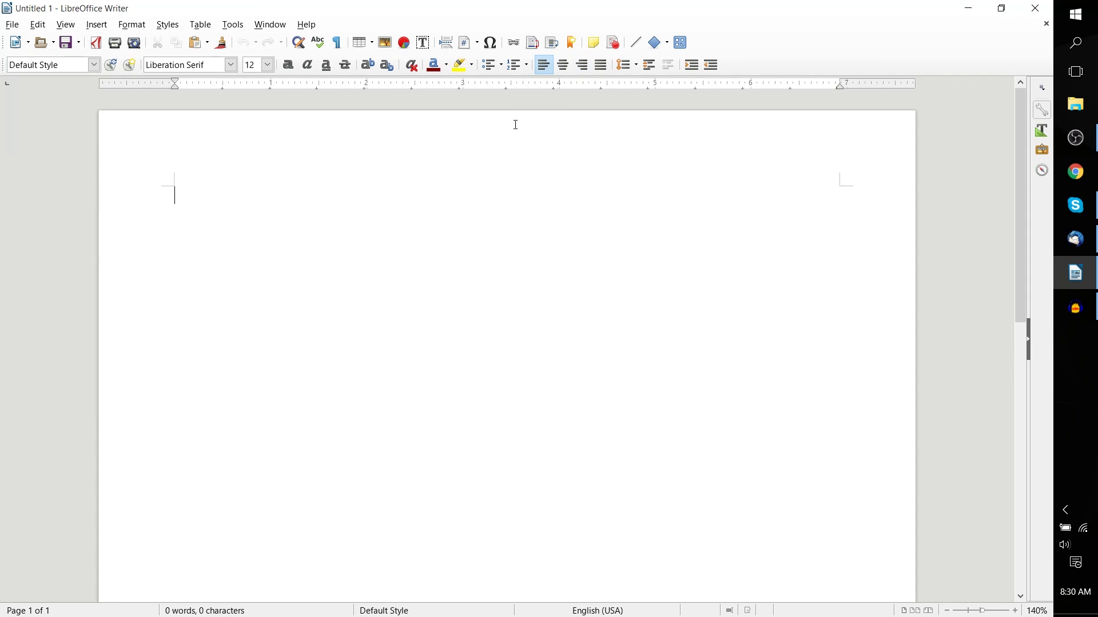
# Bring up the File > Templates submenu with its Manage and Save as Template commands.
pyautogui.click(13, 25)
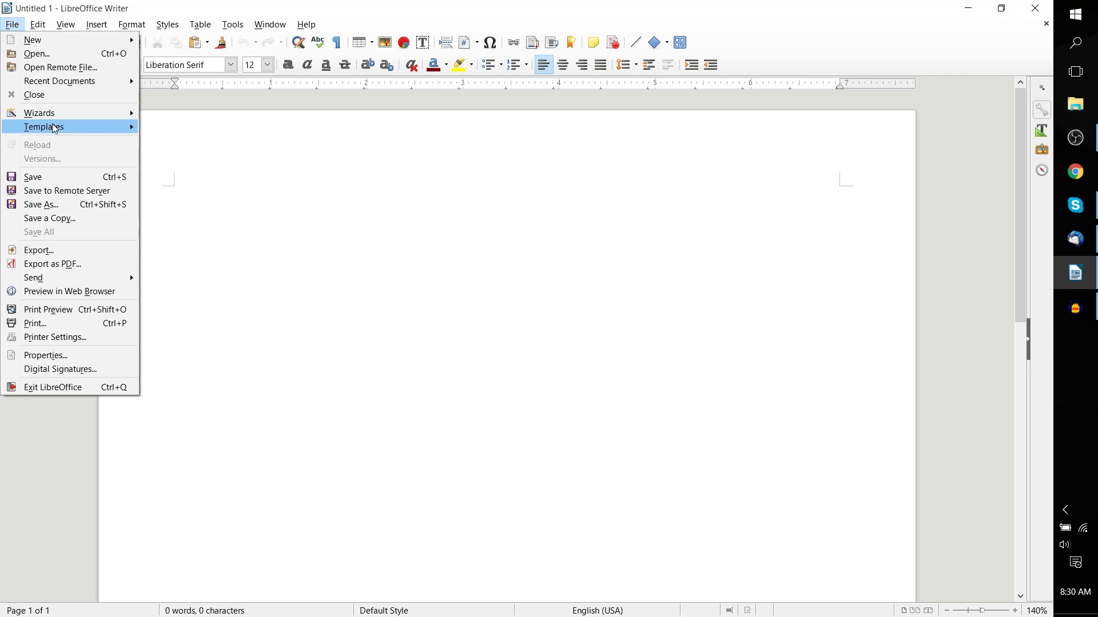
pyautogui.moveTo(69, 127)
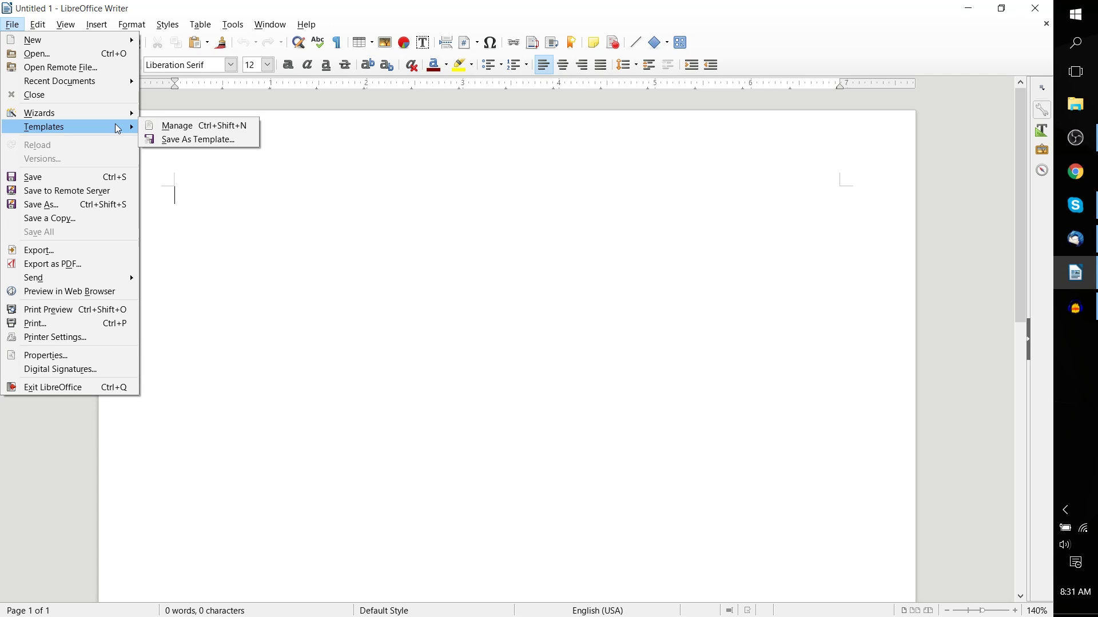
# Show the File > Wizards submenu listing Letter, Fax, Agenda and Presentation.
pyautogui.moveTo(120, 114)
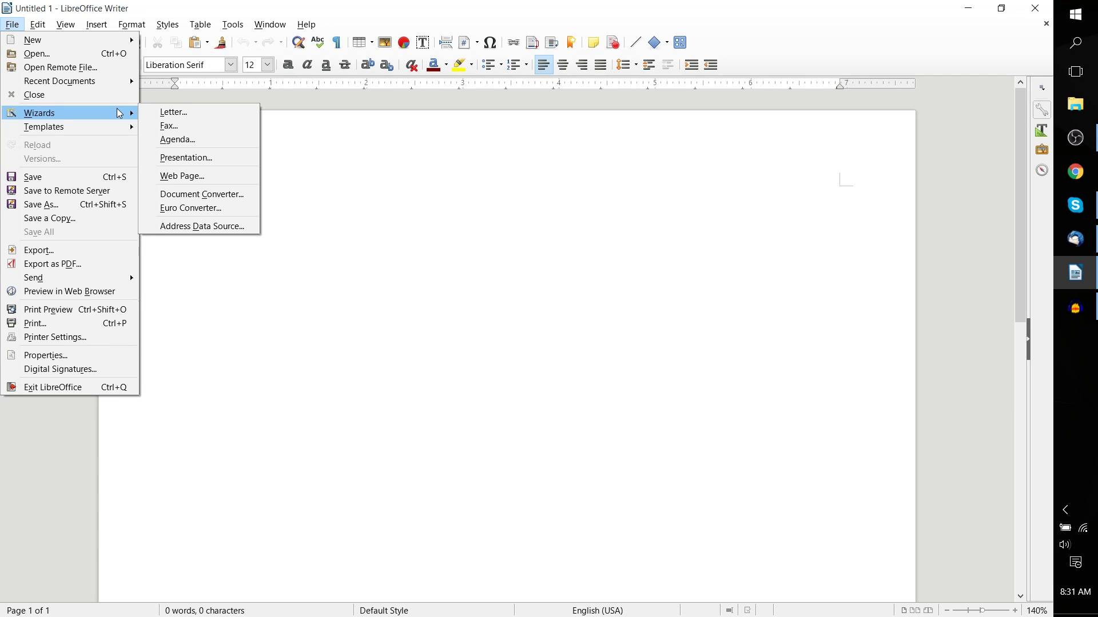
# Start the Letter Wizard and change the business letter page design from Modern to Elegant.
pyautogui.click(165, 110)
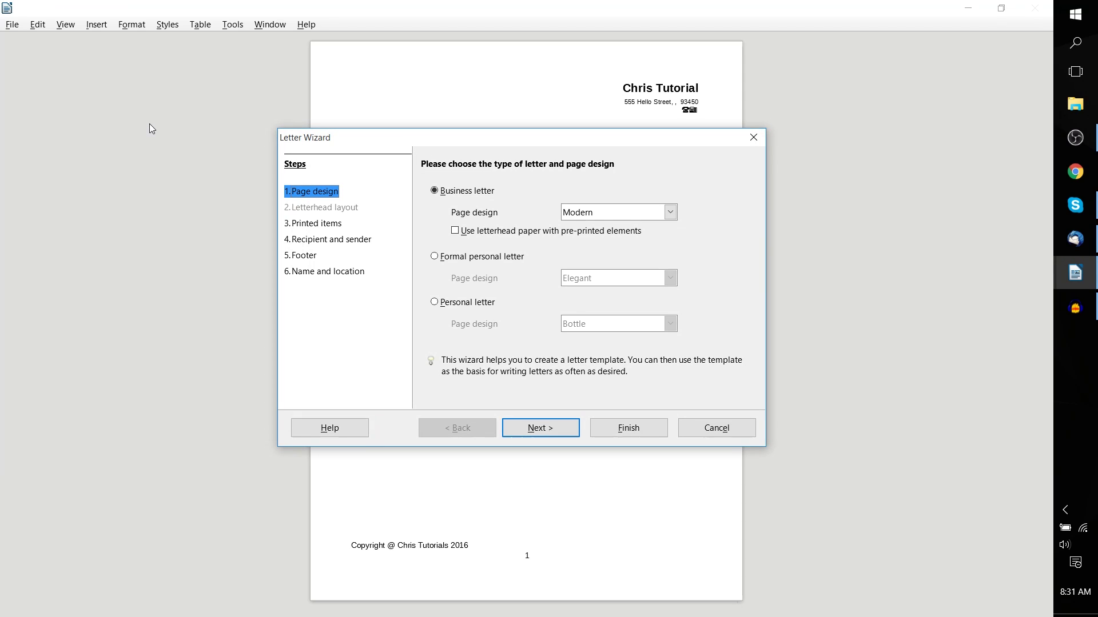
pyautogui.moveTo(519, 143); pyautogui.dragTo(663, 104)
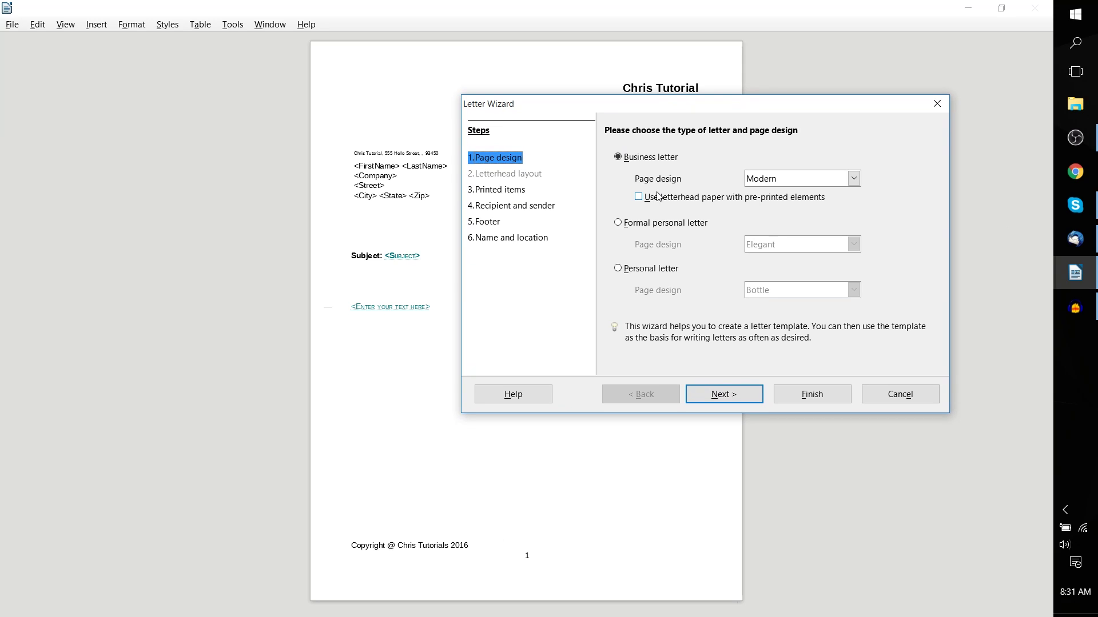
pyautogui.moveTo(701, 105); pyautogui.dragTo(720, 162)
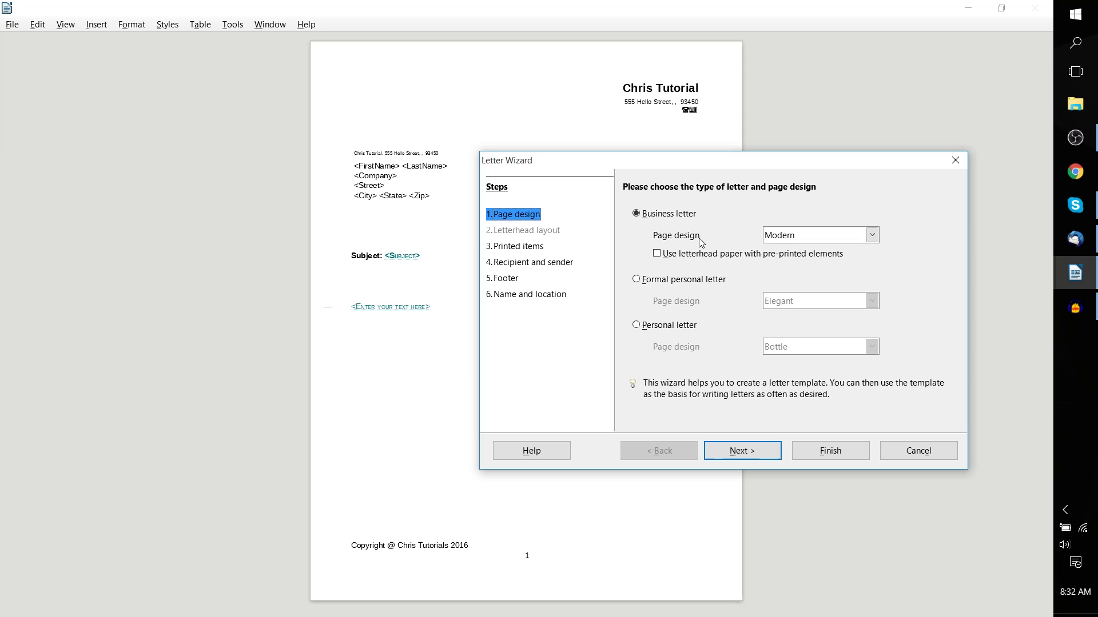
pyautogui.click(768, 236)
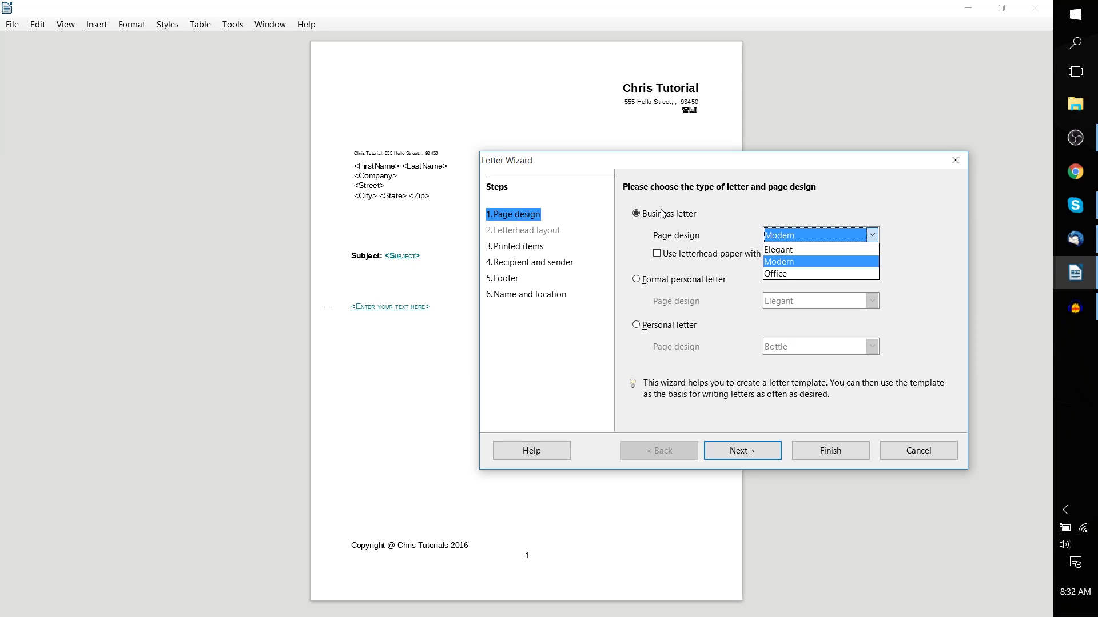
pyautogui.click(788, 254)
pyautogui.moveTo(766, 167); pyautogui.dragTo(788, 198)
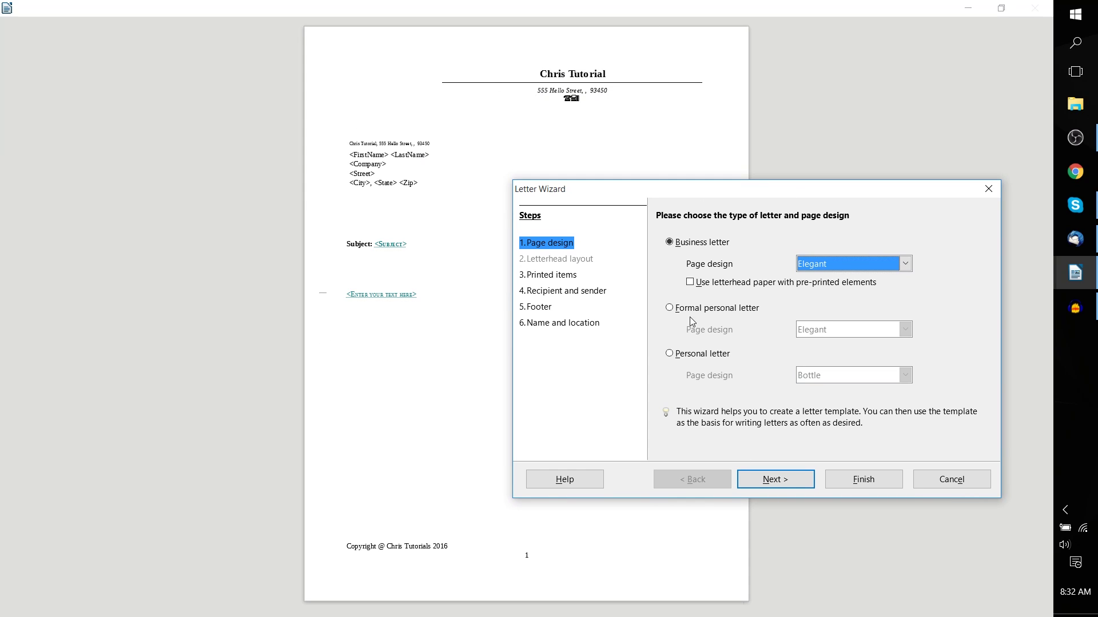
# In Printed items, include the logo, drop the subject line, and keep the footer.
pyautogui.click(568, 280)
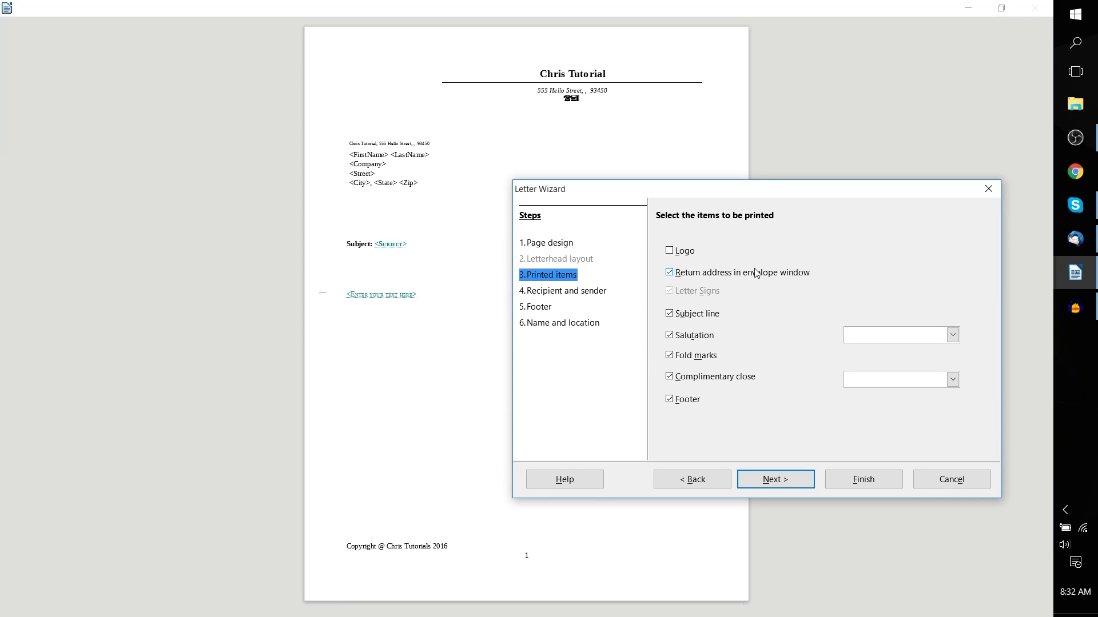
pyautogui.moveTo(765, 201); pyautogui.dragTo(792, 182)
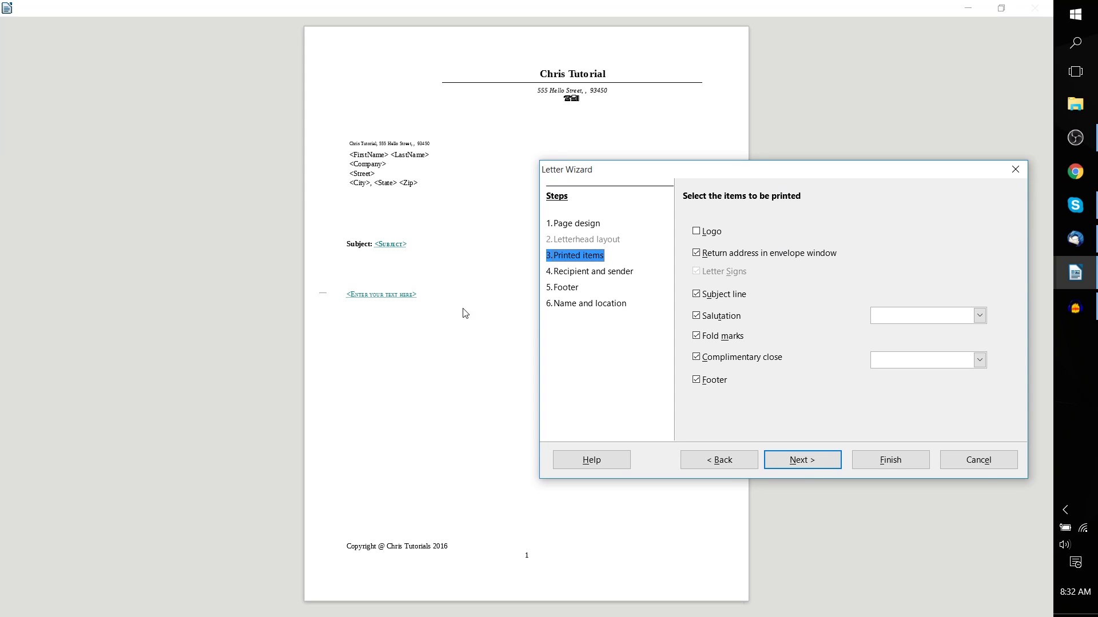
pyautogui.click(705, 234)
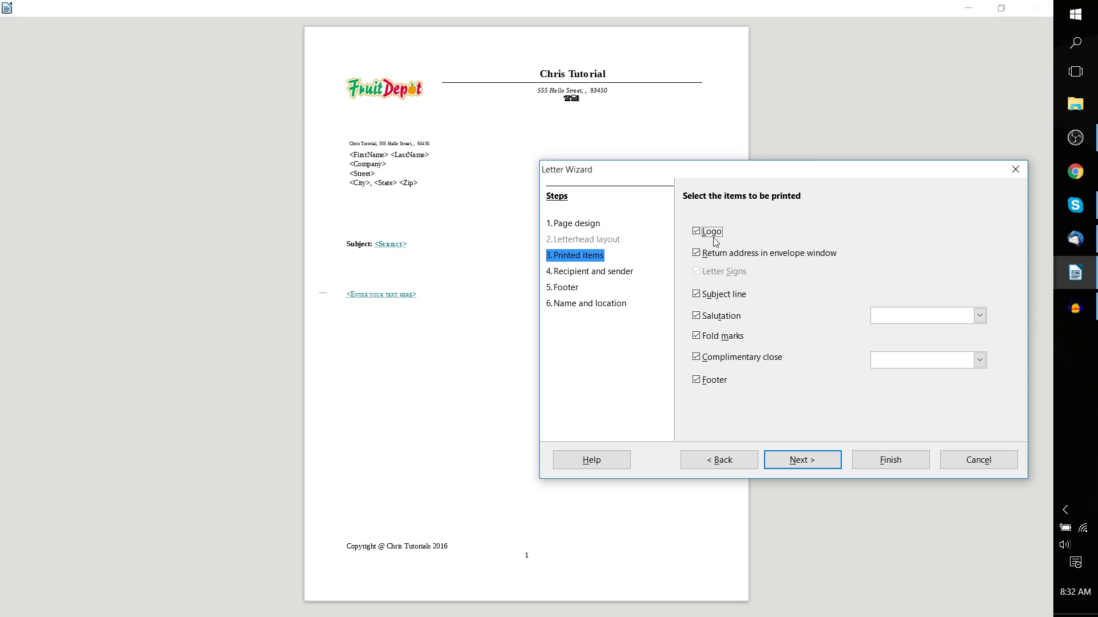
pyautogui.click(723, 295)
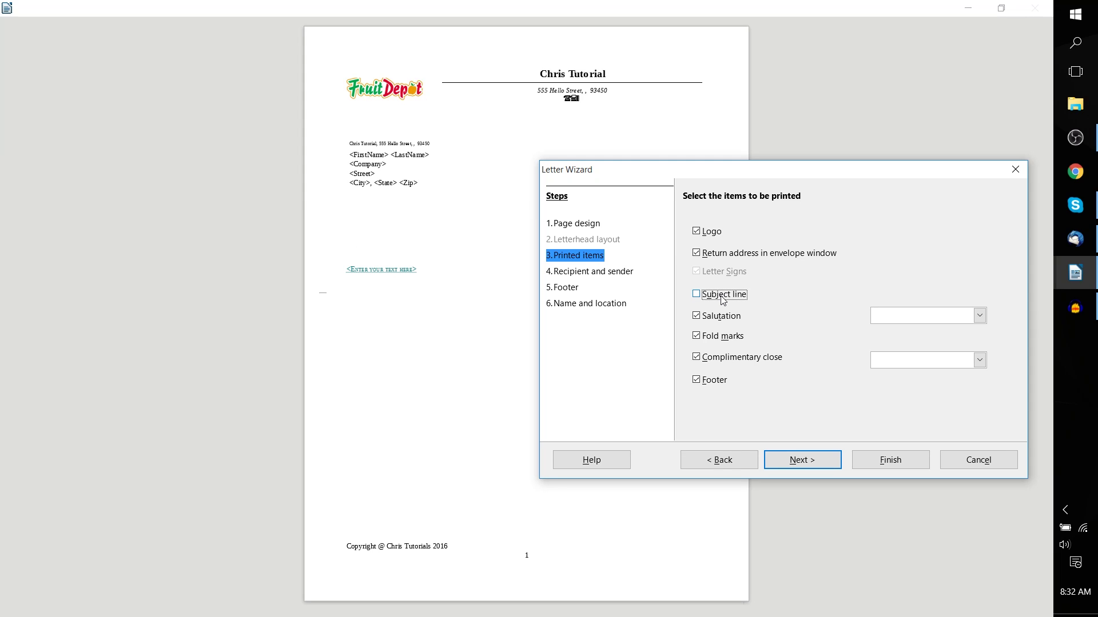
pyautogui.click(719, 384)
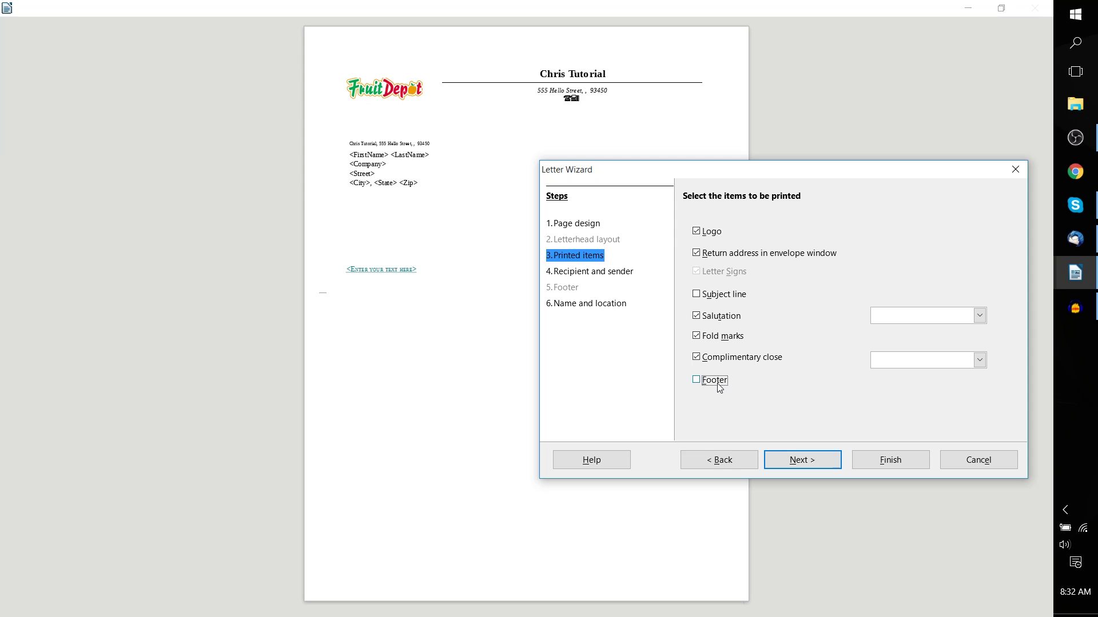
pyautogui.click(720, 388)
# Take the sender's return address from user data and keep placeholders for the recipient address.
pyautogui.click(611, 281)
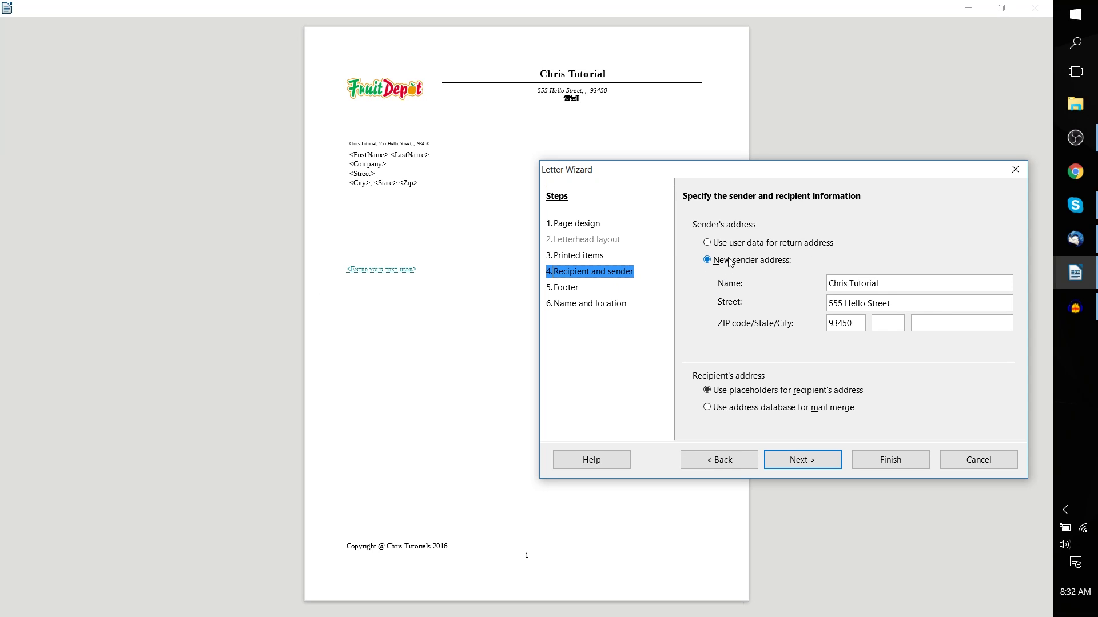
pyautogui.moveTo(734, 179); pyautogui.dragTo(716, 178)
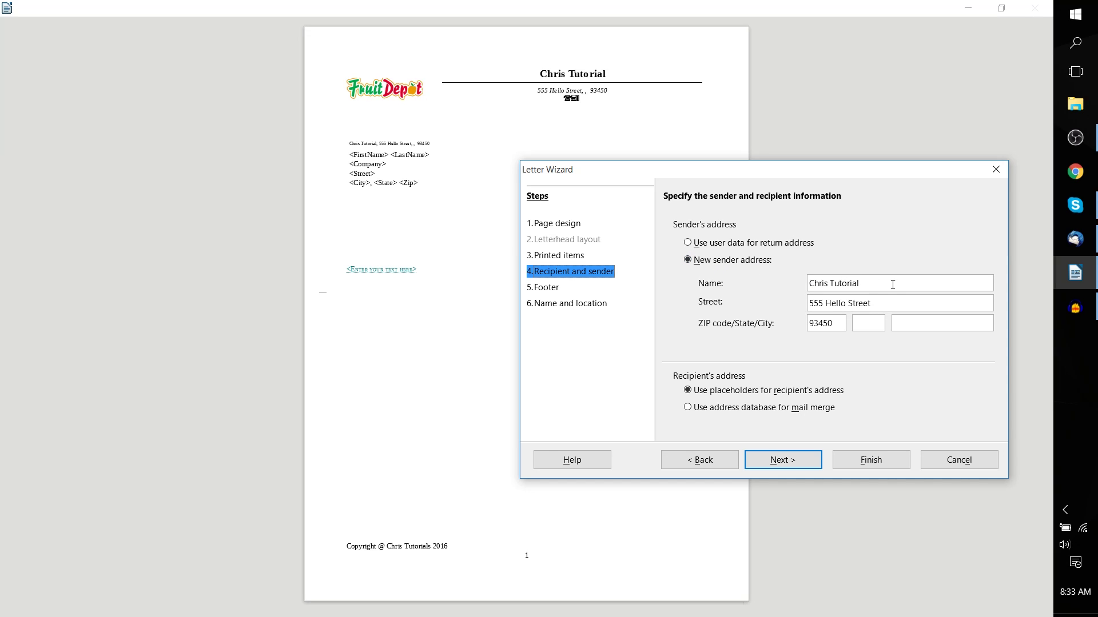
pyautogui.press('Tab')
pyautogui.press('Tab')
pyautogui.press('Tab')
pyautogui.click(816, 324)
pyautogui.click(715, 245)
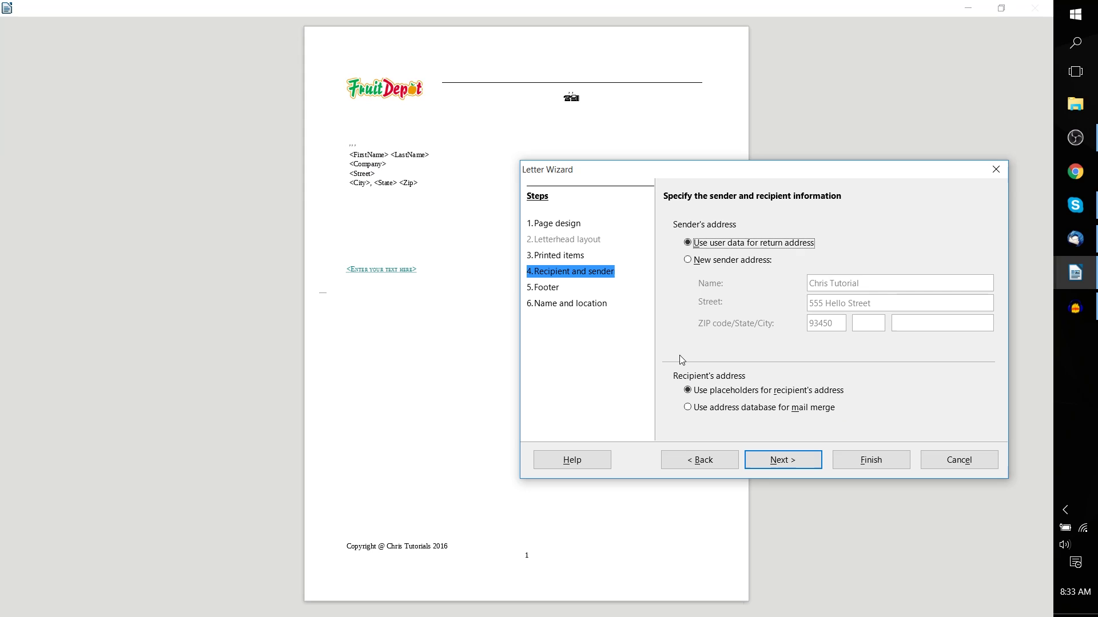
pyautogui.click(722, 409)
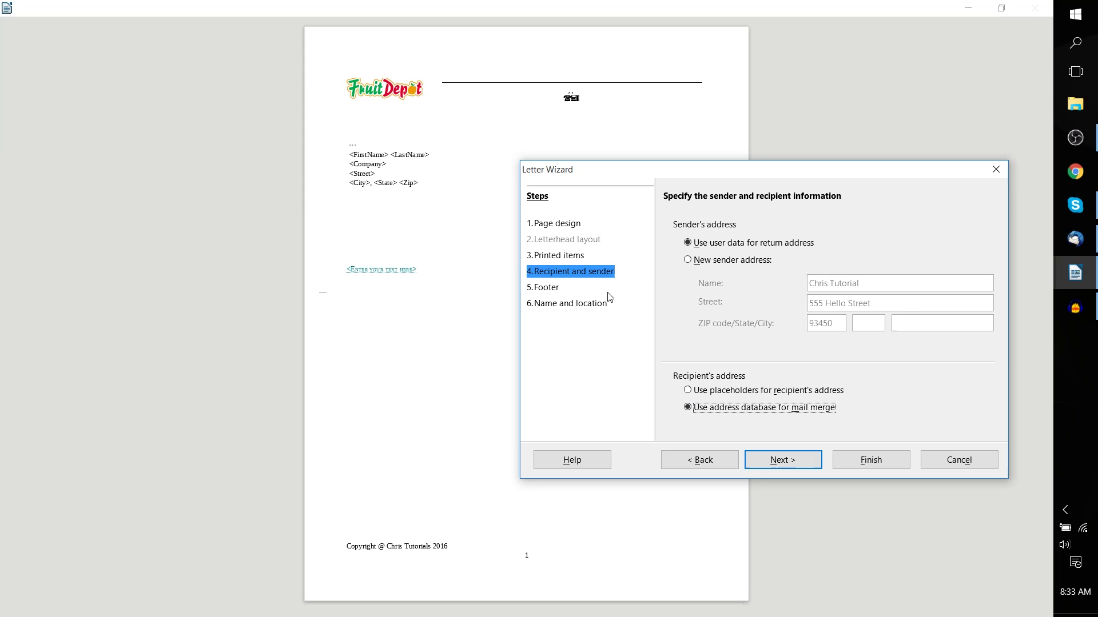
pyautogui.click(727, 396)
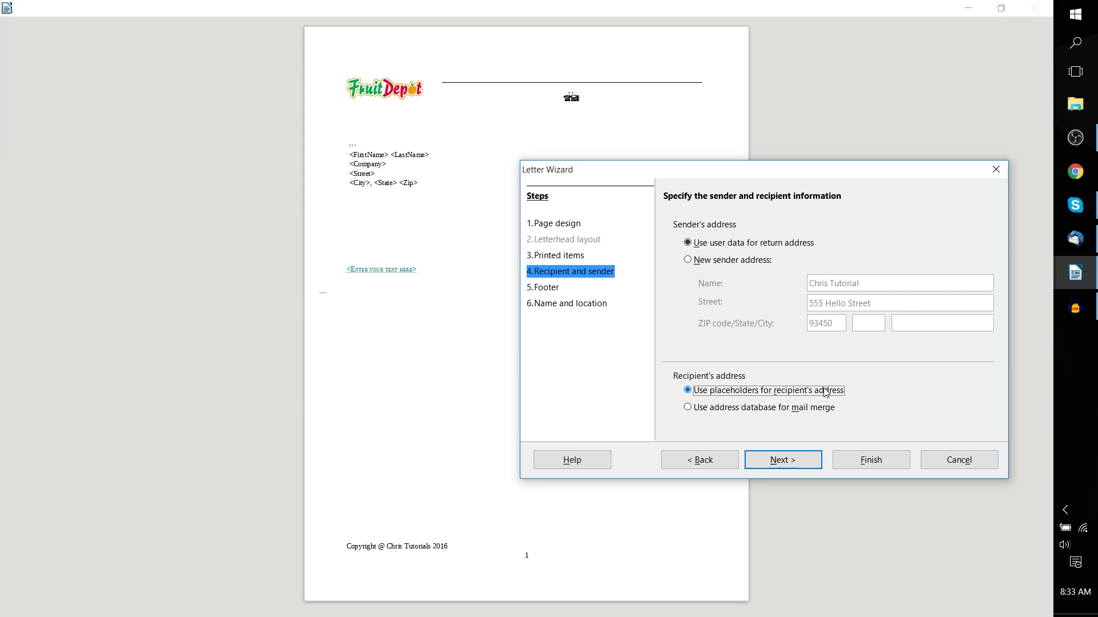
pyautogui.click(538, 293)
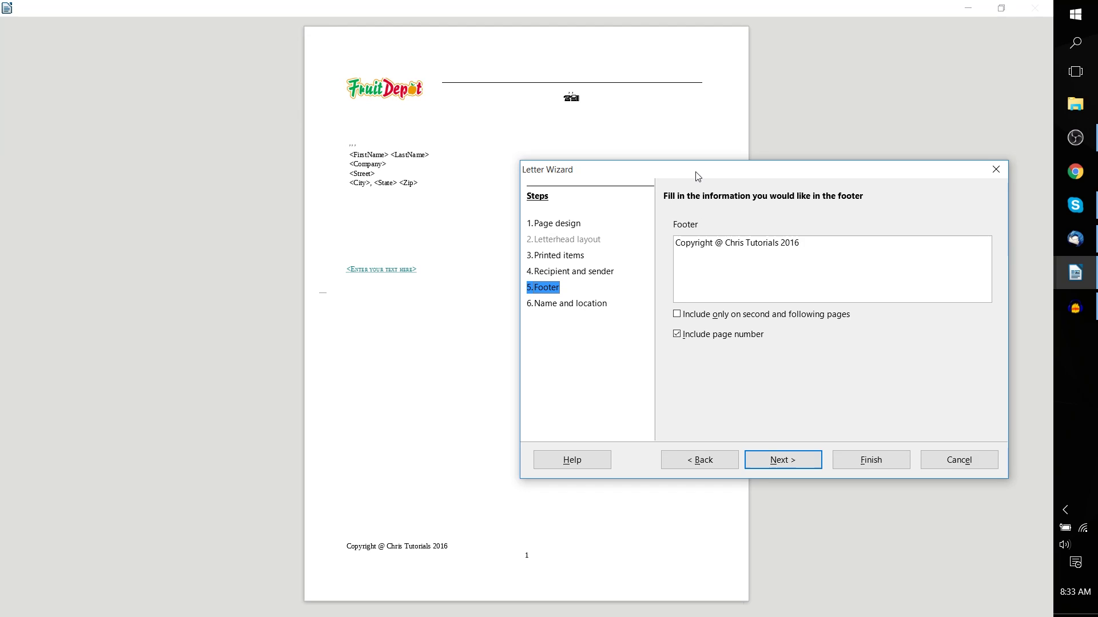
# Replace the copyright footer with 'Random Information That I wanted to Type there'.
pyautogui.moveTo(695, 171); pyautogui.dragTo(704, 148)
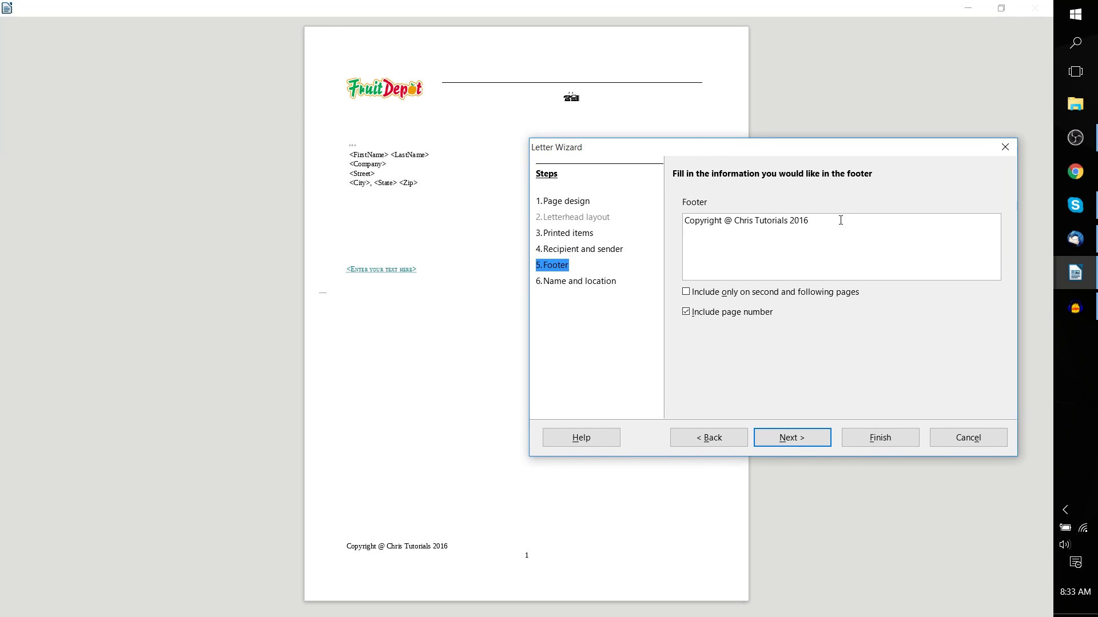
pyautogui.moveTo(841, 219); pyautogui.dragTo(631, 228)
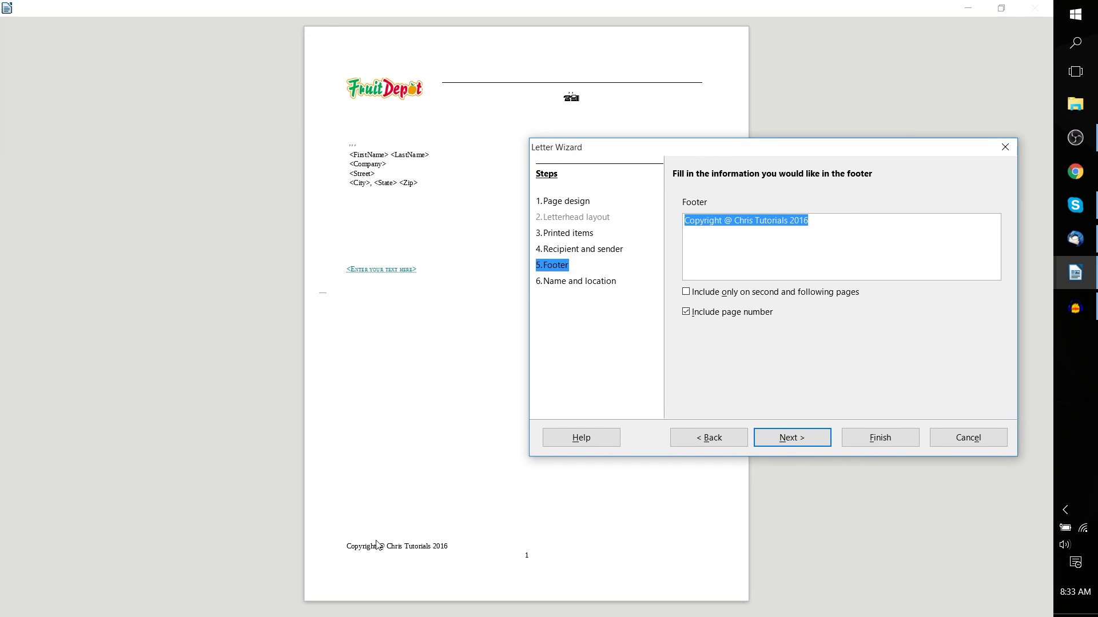
pyautogui.click(856, 272)
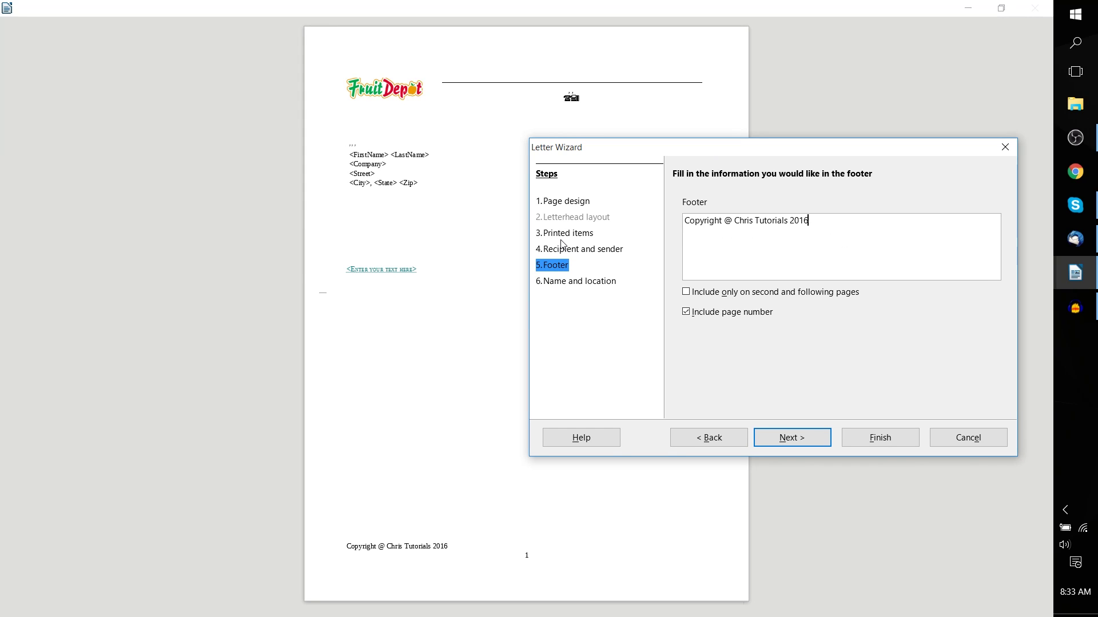
pyautogui.hotkey('ctrl', 'a')
pyautogui.write('R andom Information')
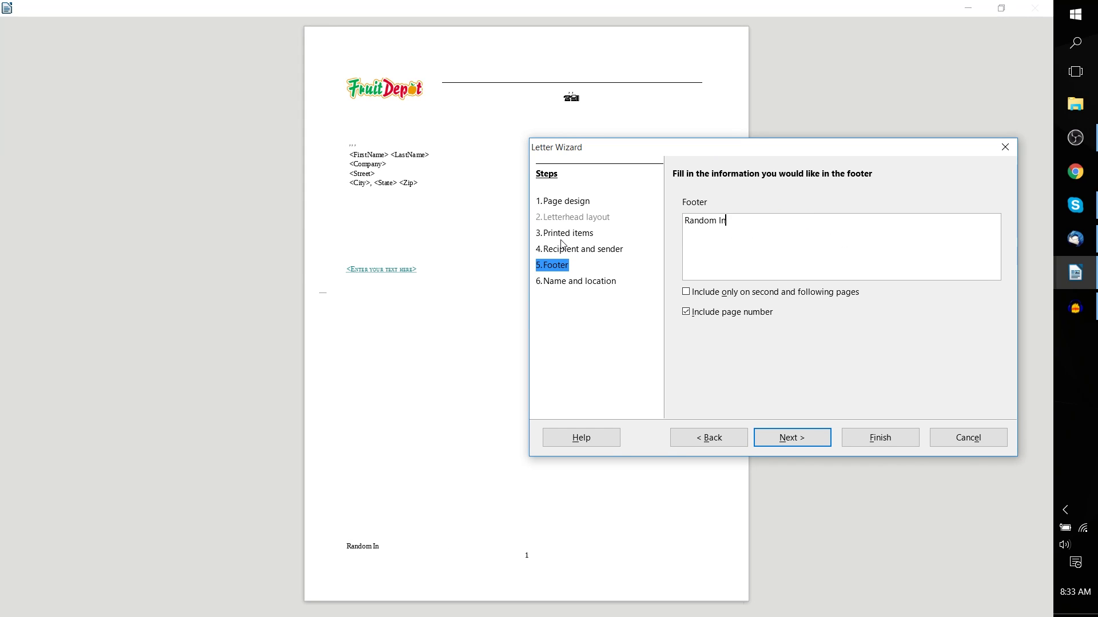
pyautogui.write(' That I wanted to Type there')
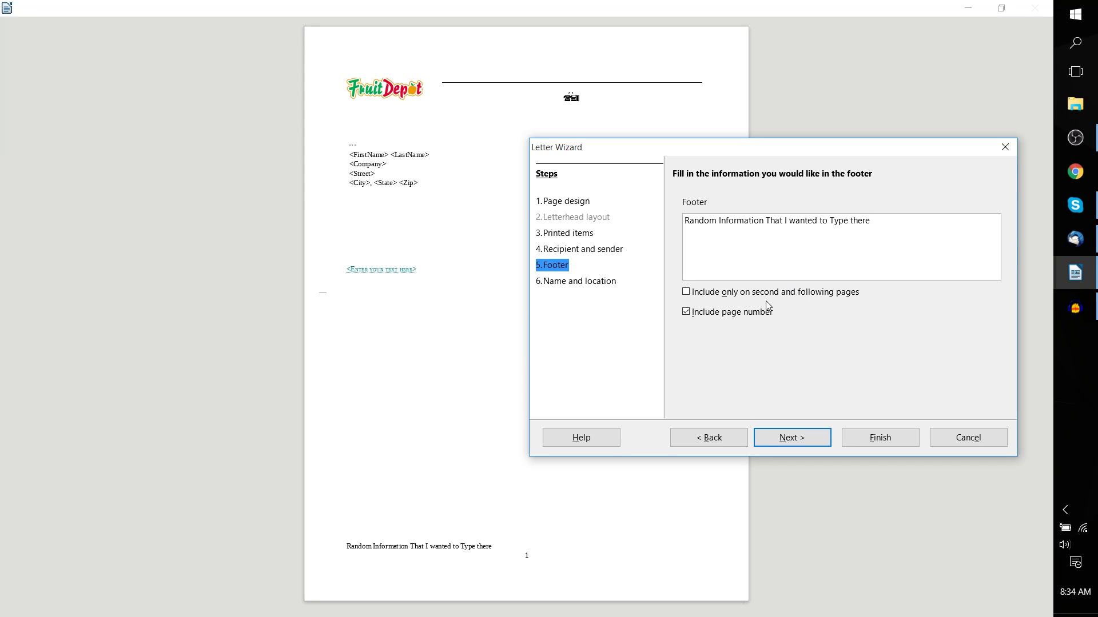
pyautogui.click(596, 283)
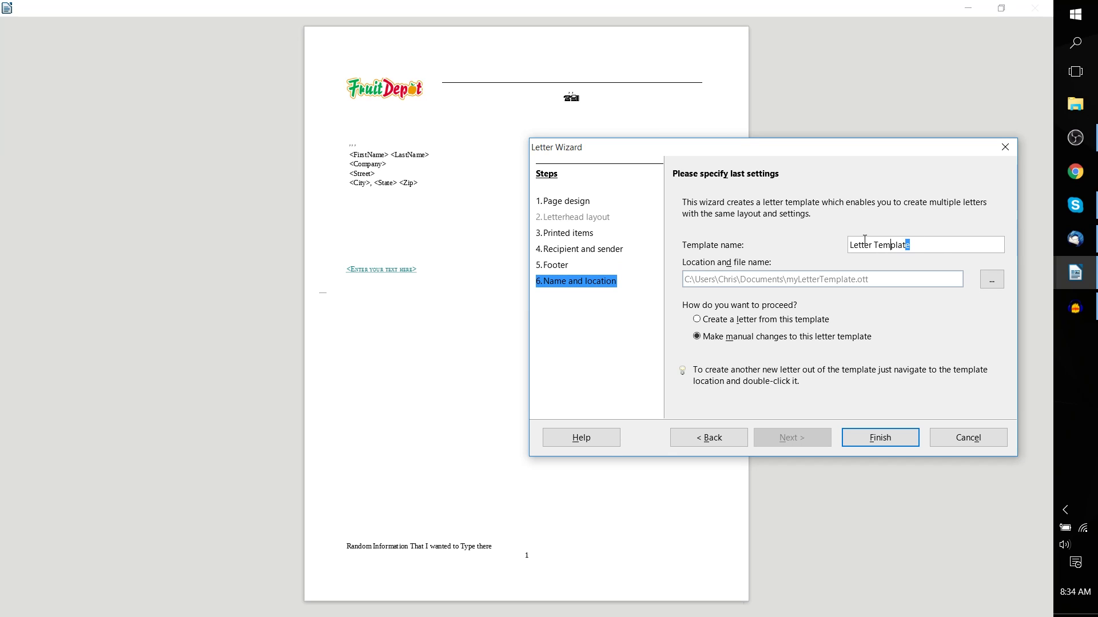
# Name the template ChrisTemplate and choose to create a letter from it.
pyautogui.moveTo(865, 239); pyautogui.dragTo(782, 243)
pyautogui.write('ChrisTemplate')
pyautogui.click(986, 284)
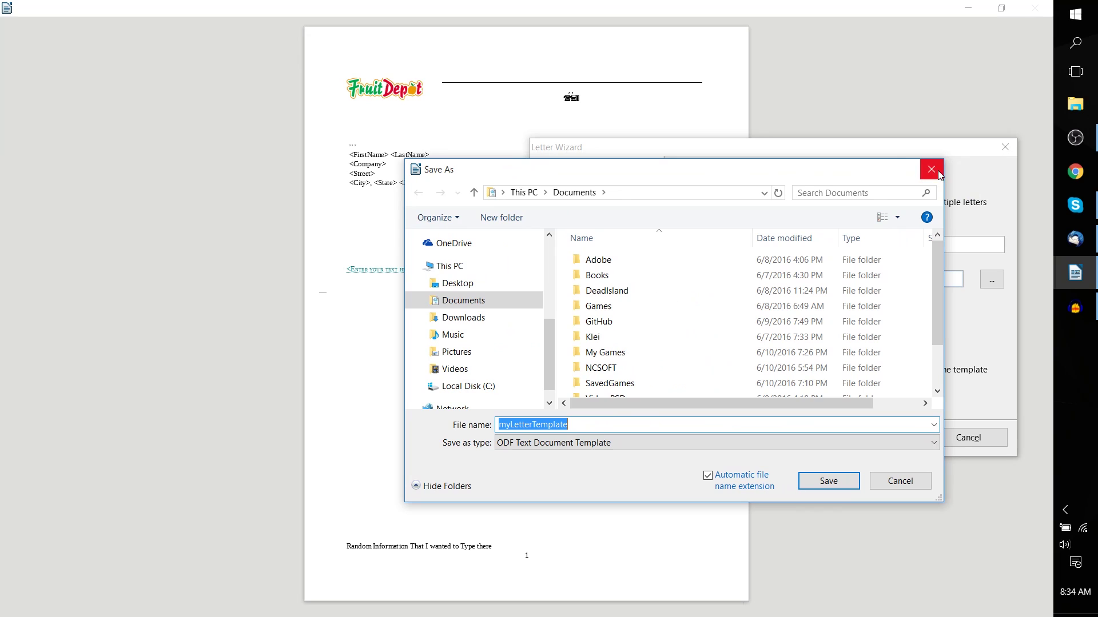
pyautogui.click(939, 173)
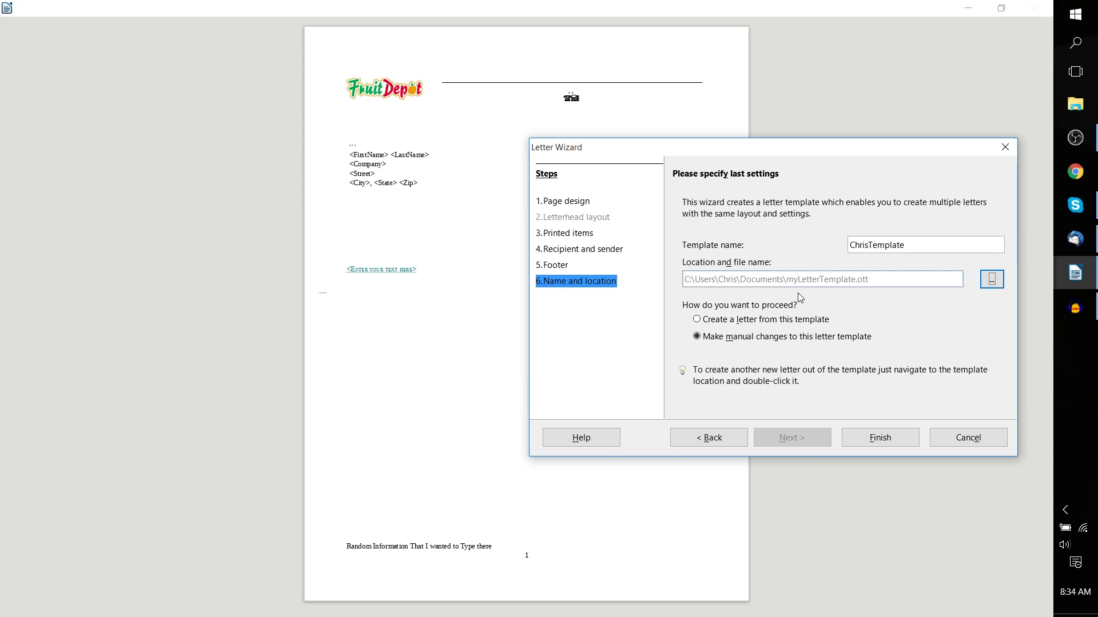
pyautogui.click(810, 320)
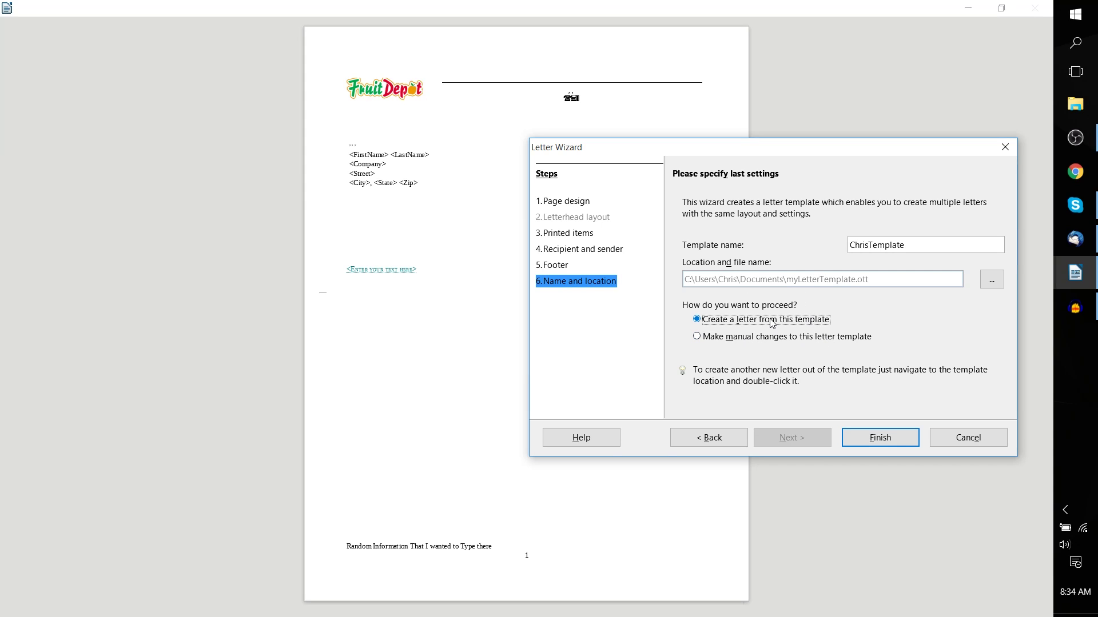
pyautogui.click(877, 439)
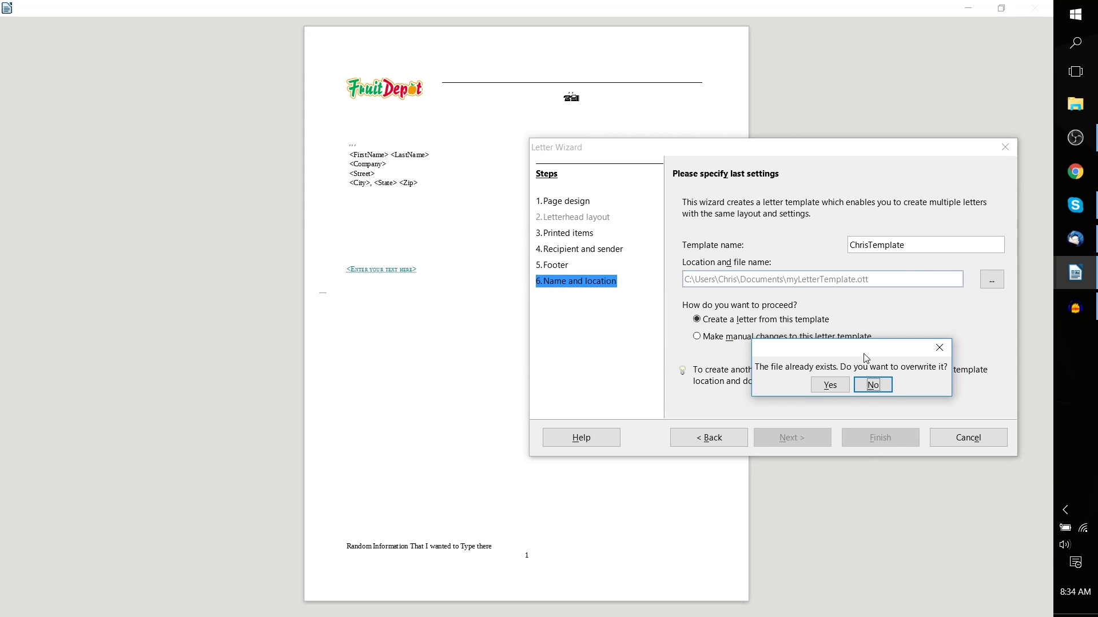
# Decline overwriting and save the template as ChrisTemplate.ott in Documents.
pyautogui.click(872, 383)
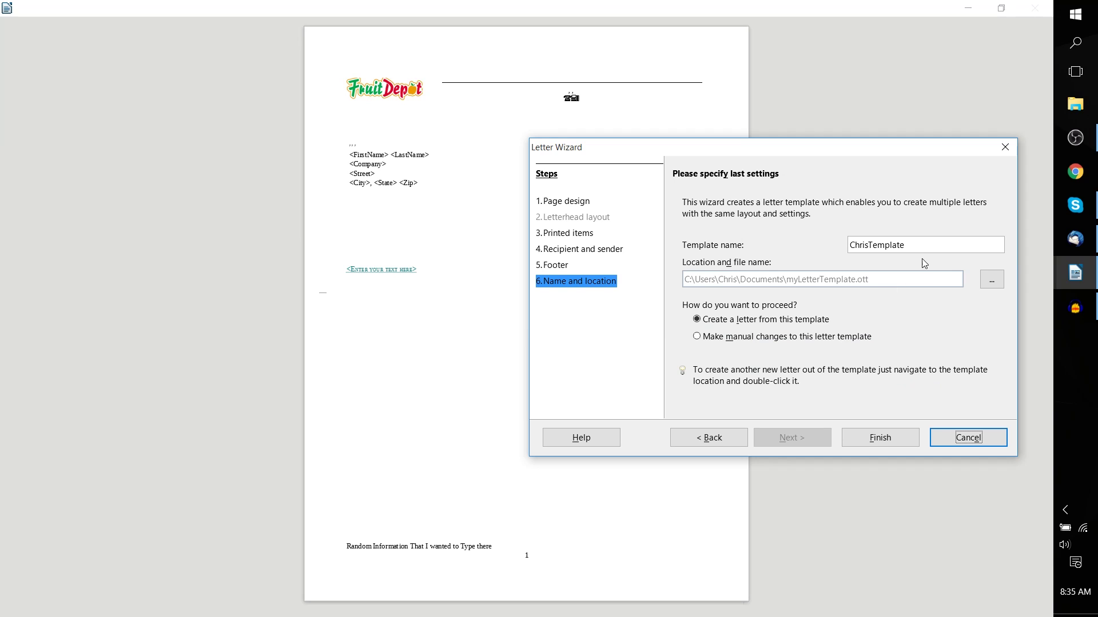
pyautogui.click(992, 279)
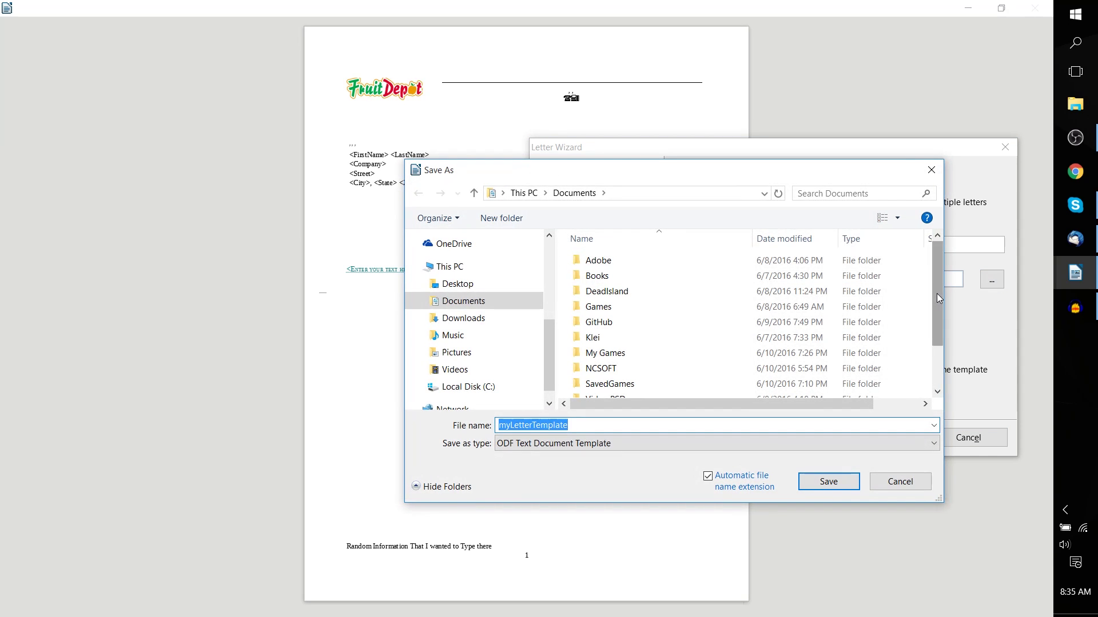
pyautogui.write('ChrisTem')
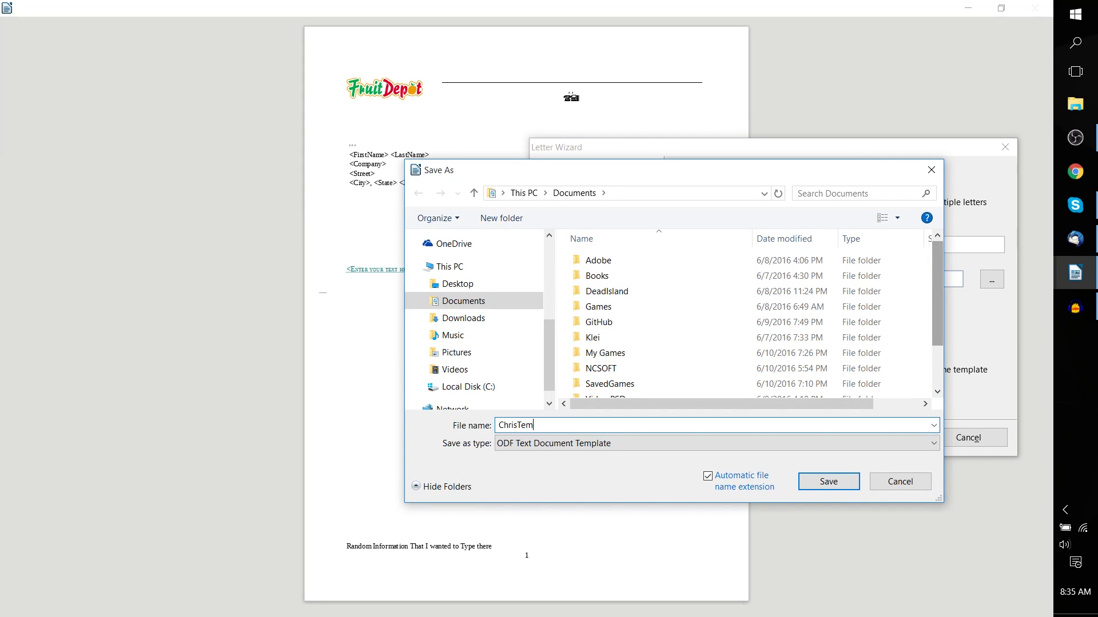
pyautogui.write('plate')
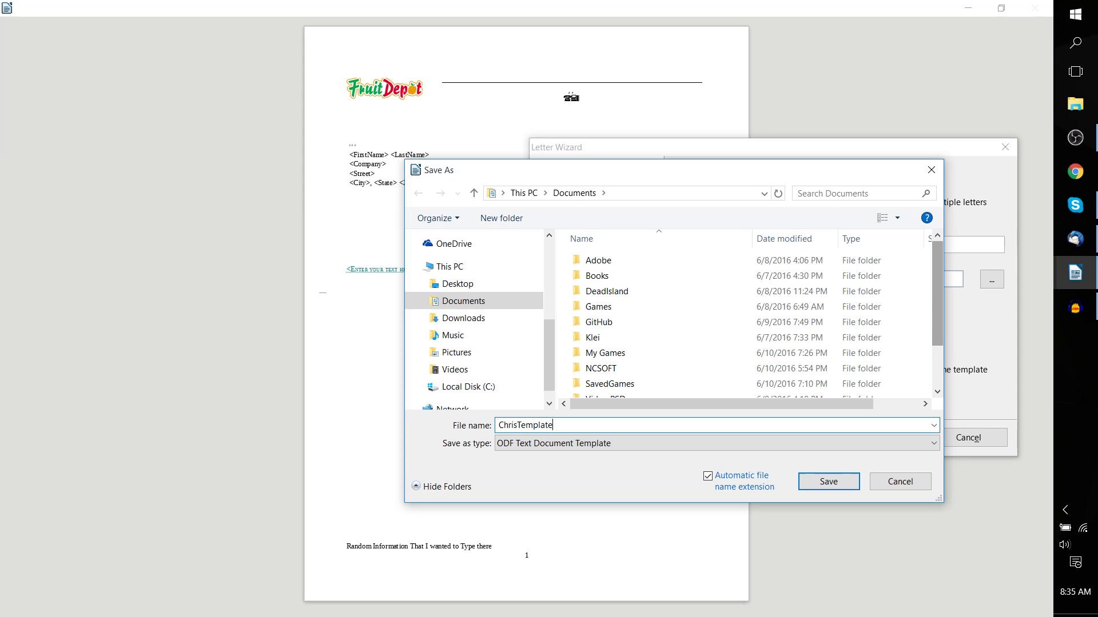
pyautogui.click(852, 486)
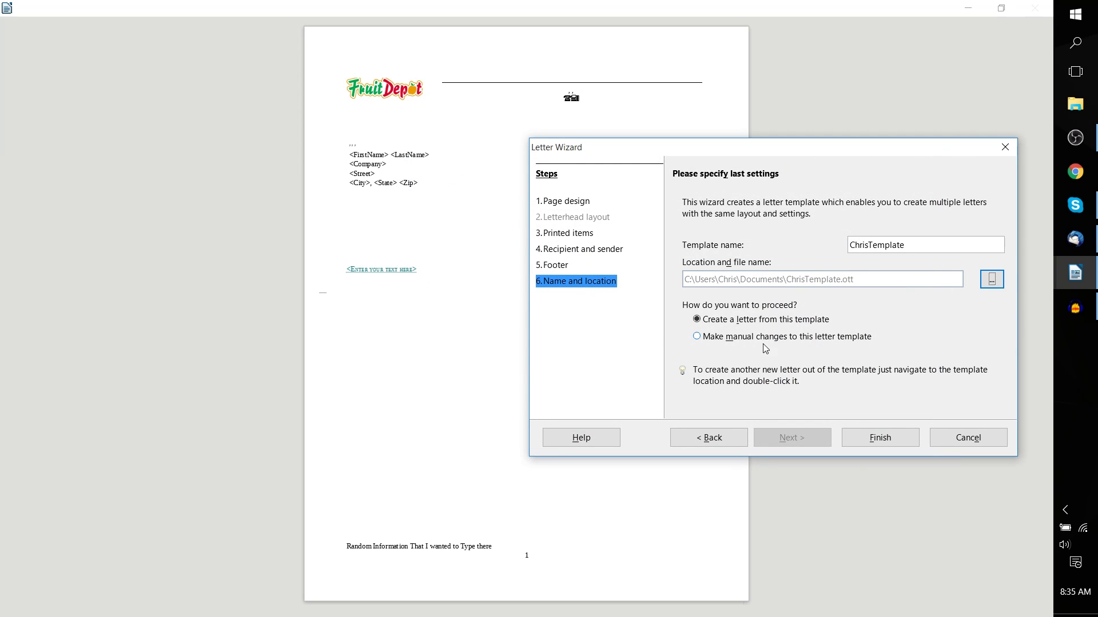
pyautogui.click(723, 322)
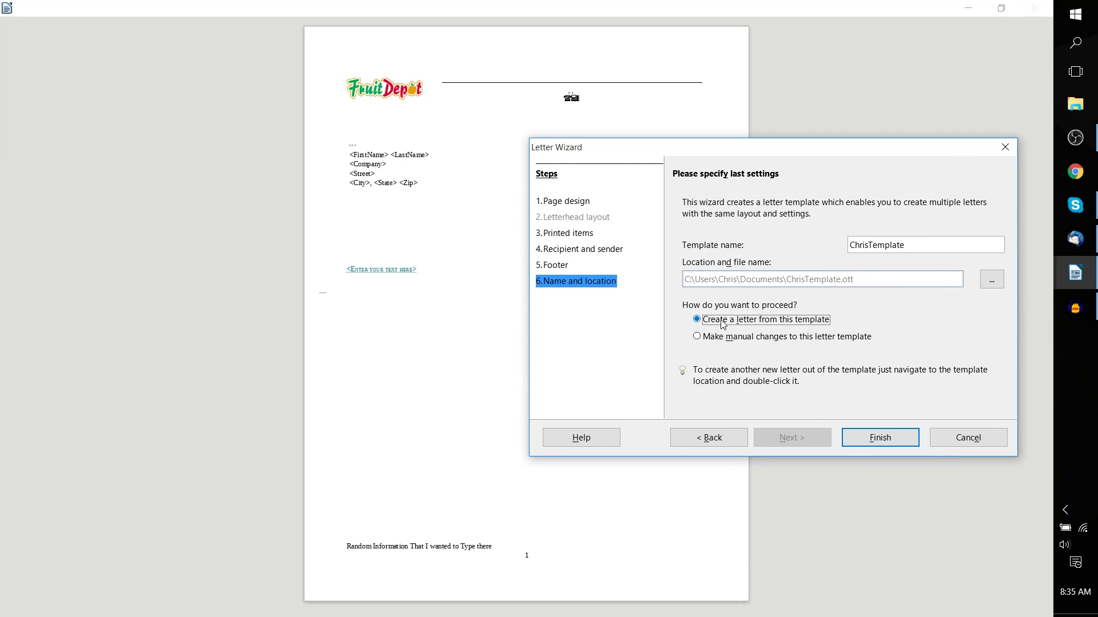
# Finish the wizard and inspect the new Untitled 2 letter, including its FruitDepot header.
pyautogui.click(874, 437)
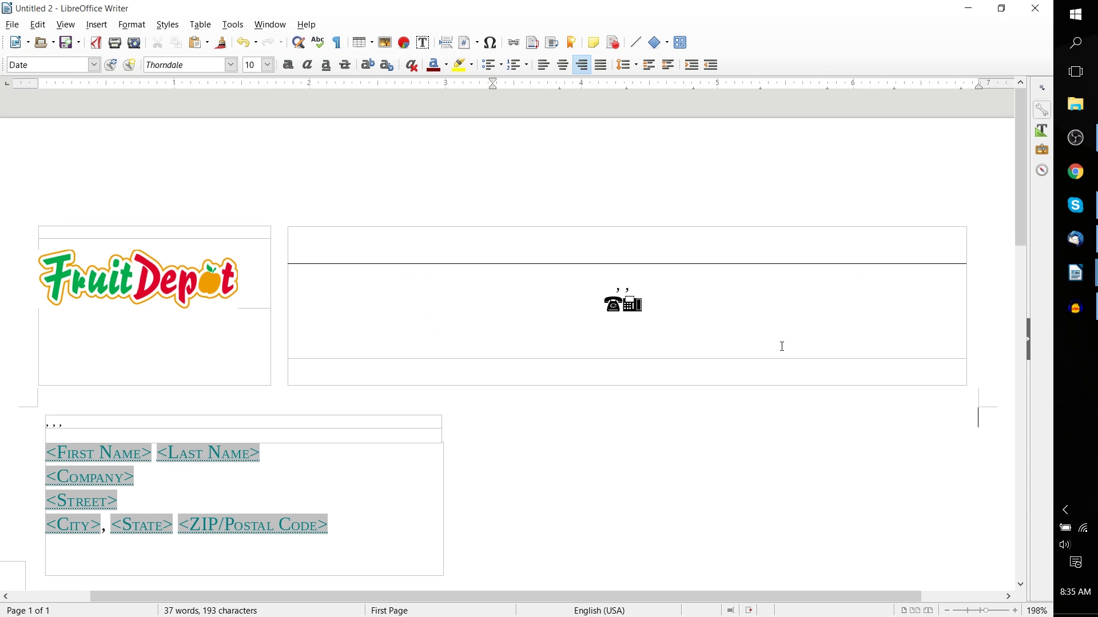
pyautogui.scroll(-2, 782, 347)
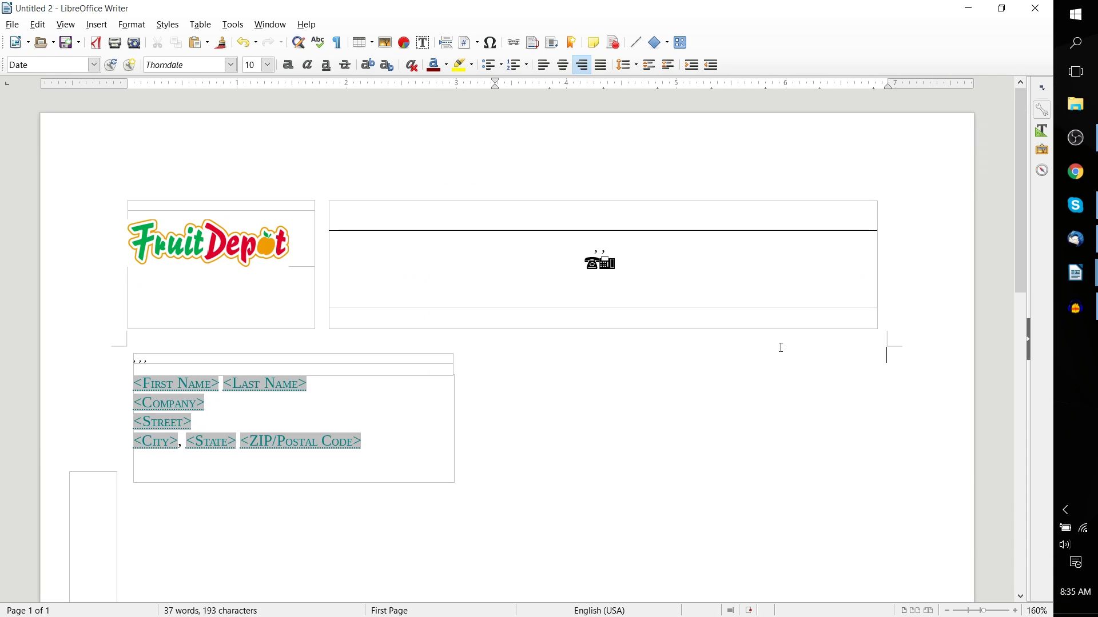
pyautogui.scroll(-10, 782, 347)
pyautogui.scroll(-2, 780, 355)
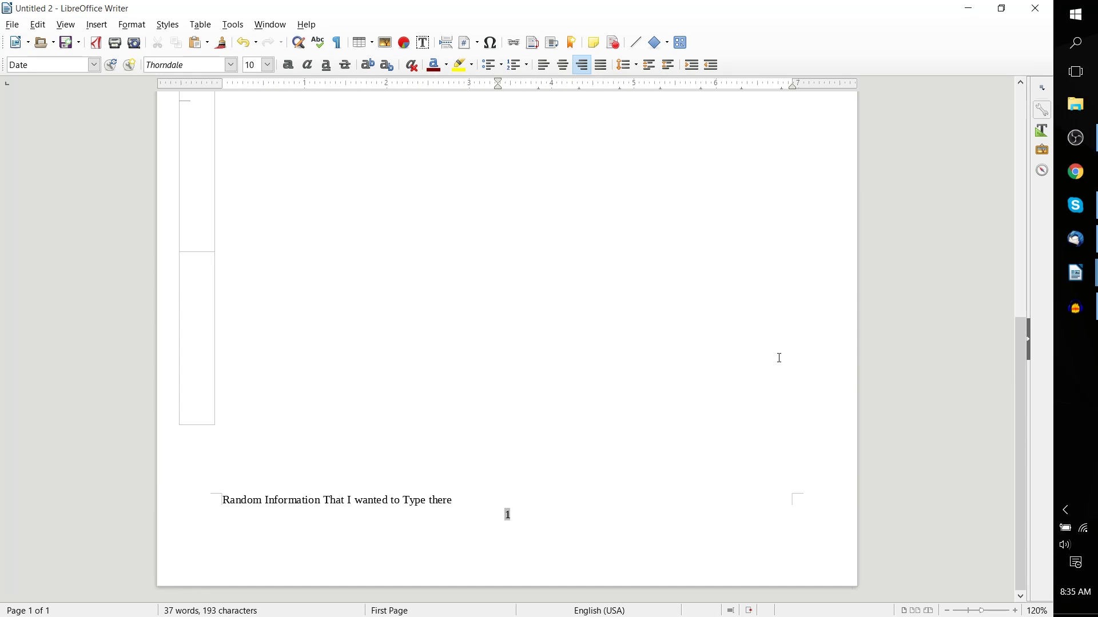
pyautogui.scroll(5, 780, 358)
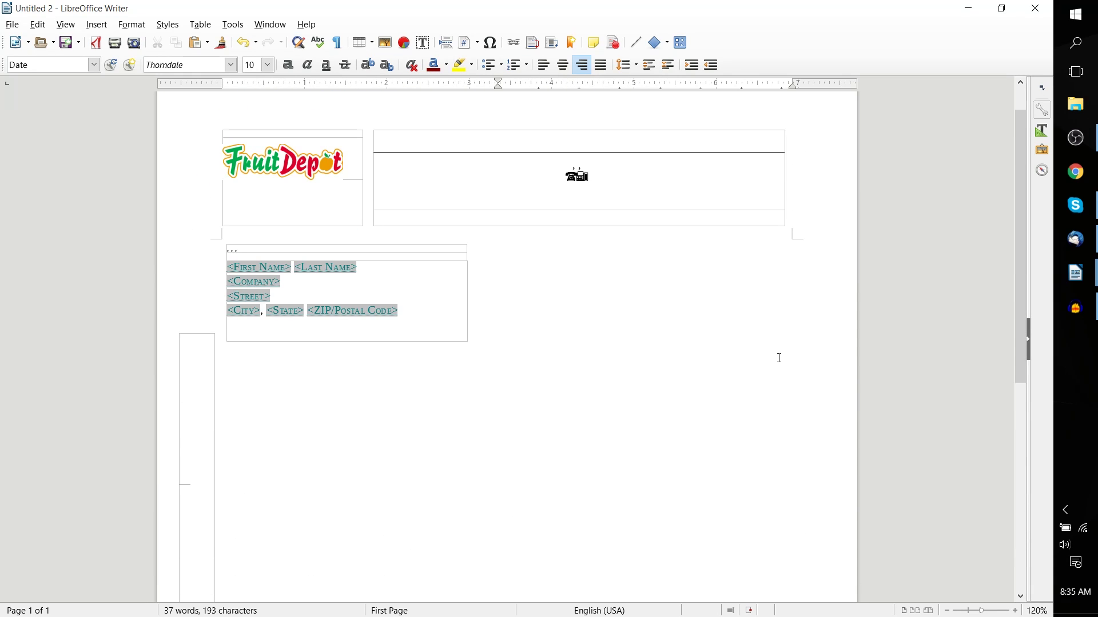
pyautogui.click(606, 182)
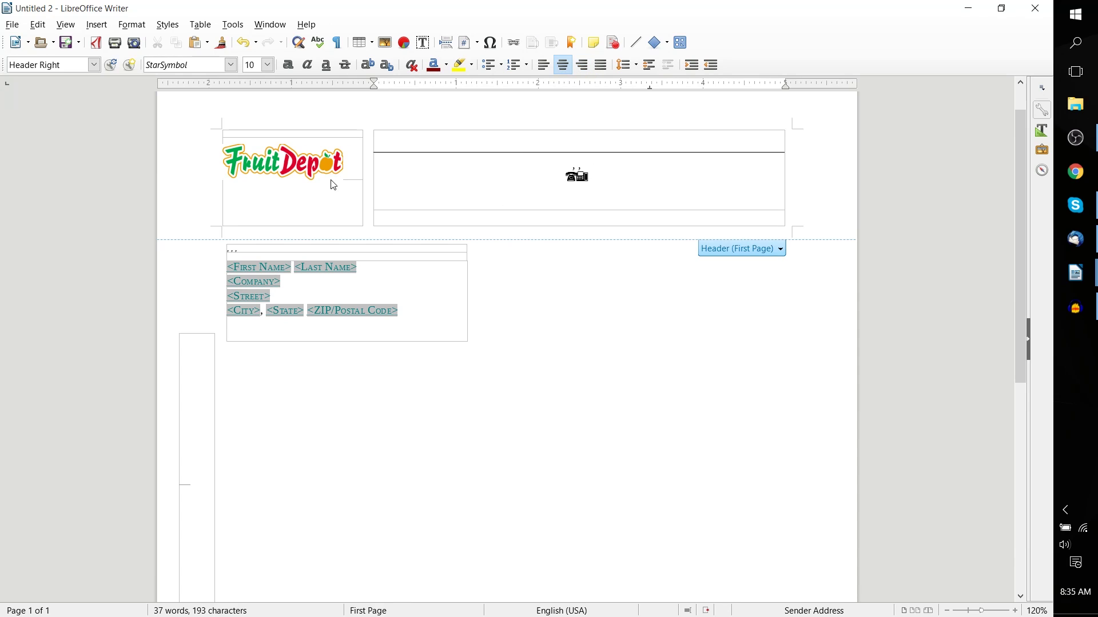
pyautogui.click(436, 309)
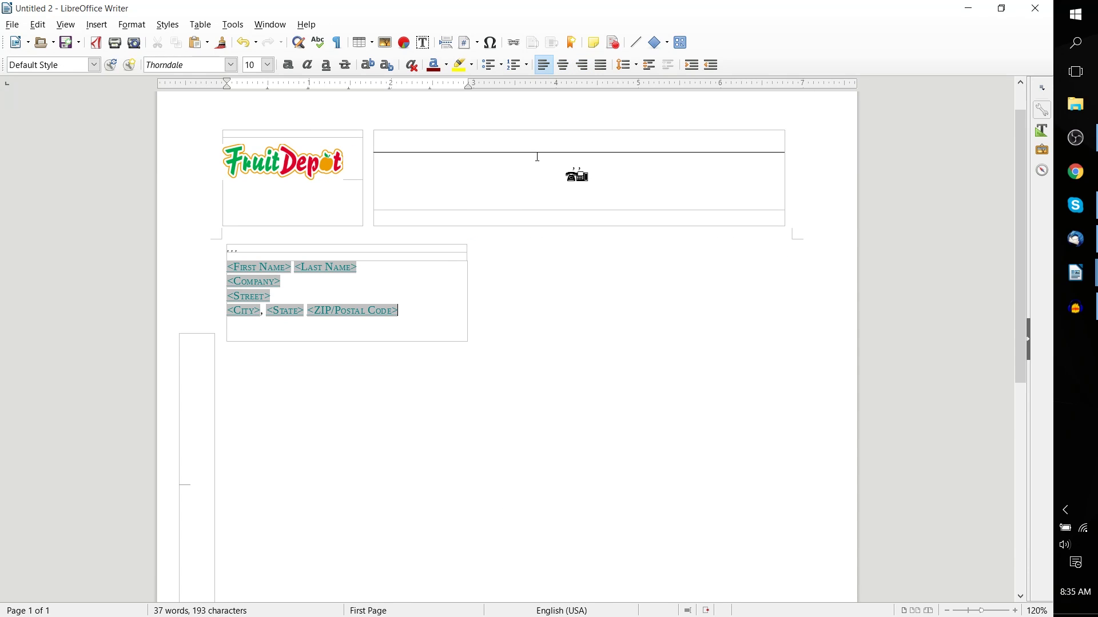
pyautogui.scroll(-3, 560, 264)
pyautogui.scroll(-4, 561, 264)
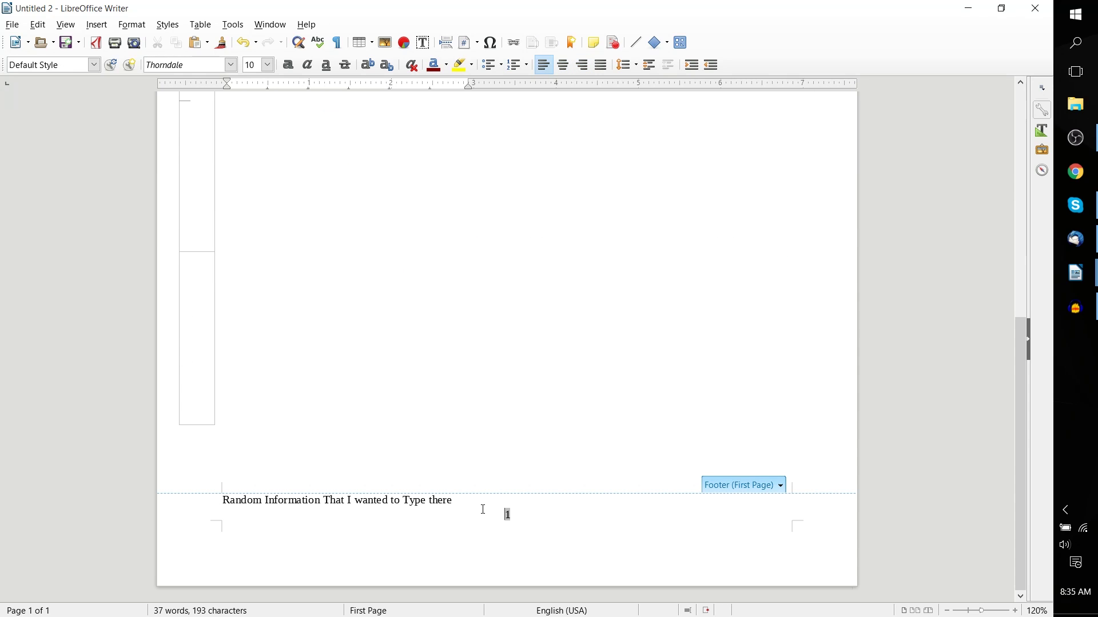
pyautogui.click(502, 454)
pyautogui.scroll(6, 492, 248)
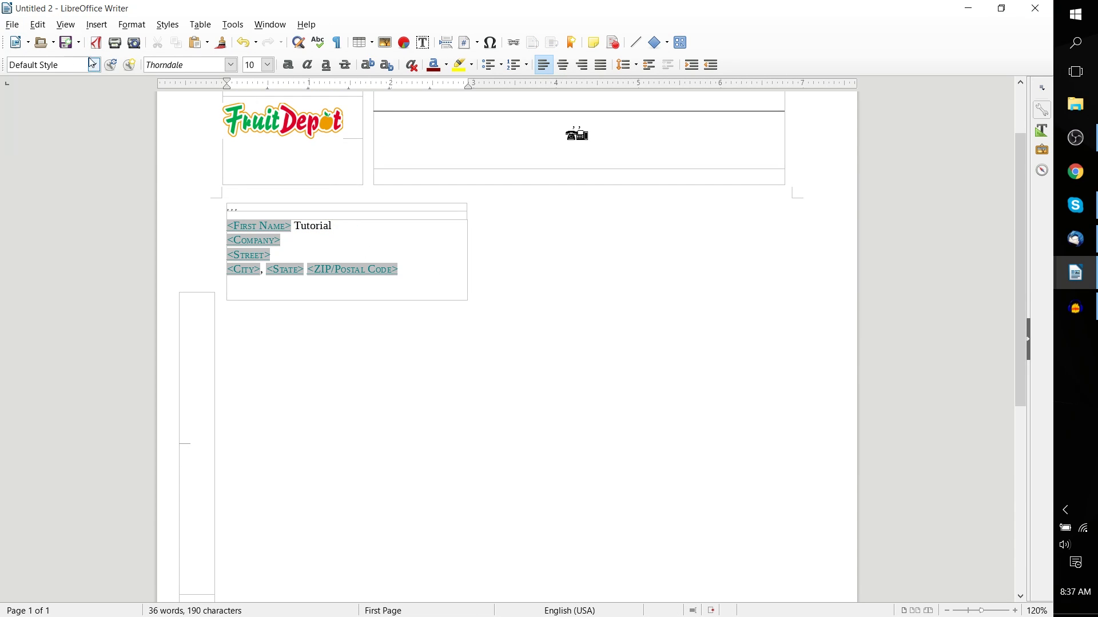
# Open the Template Manager through File > Templates > Manage.
pyautogui.click(21, 26)
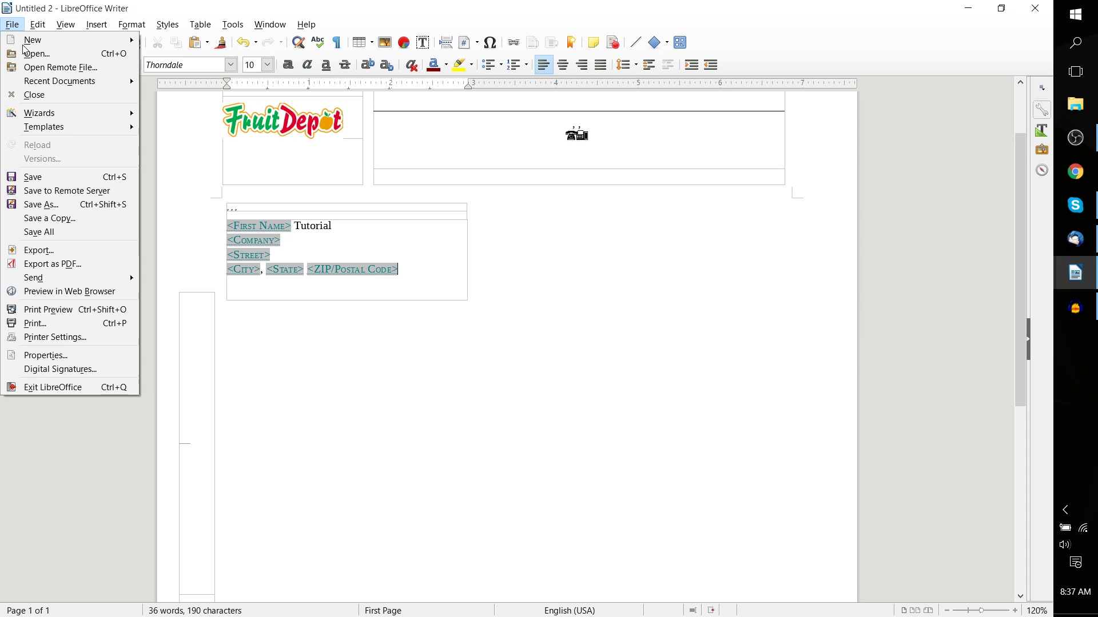
pyautogui.moveTo(88, 133)
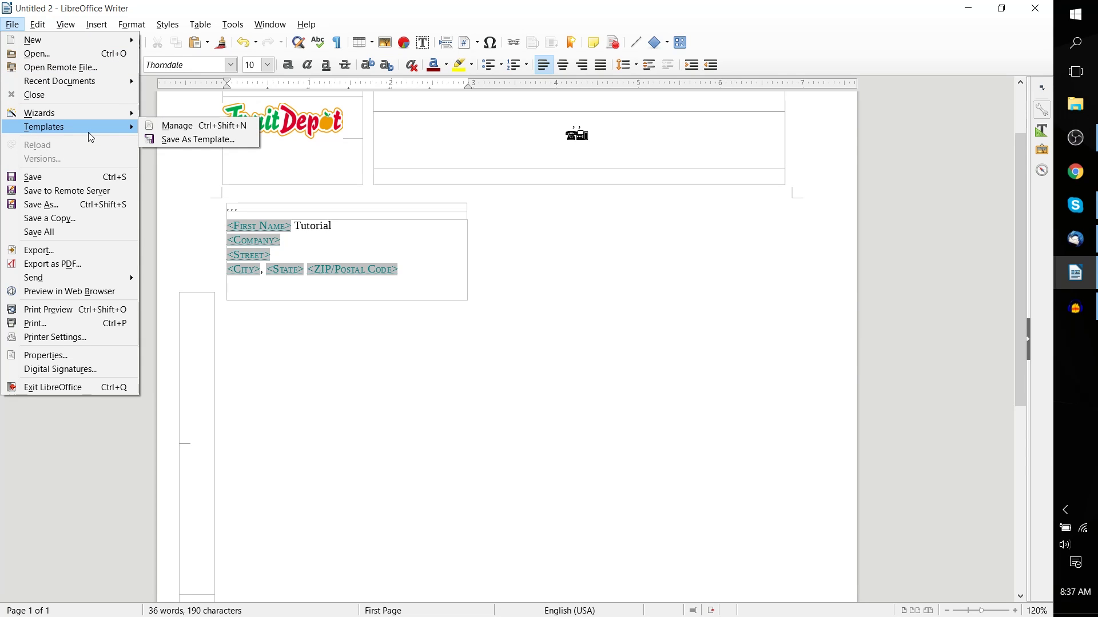
pyautogui.click(244, 129)
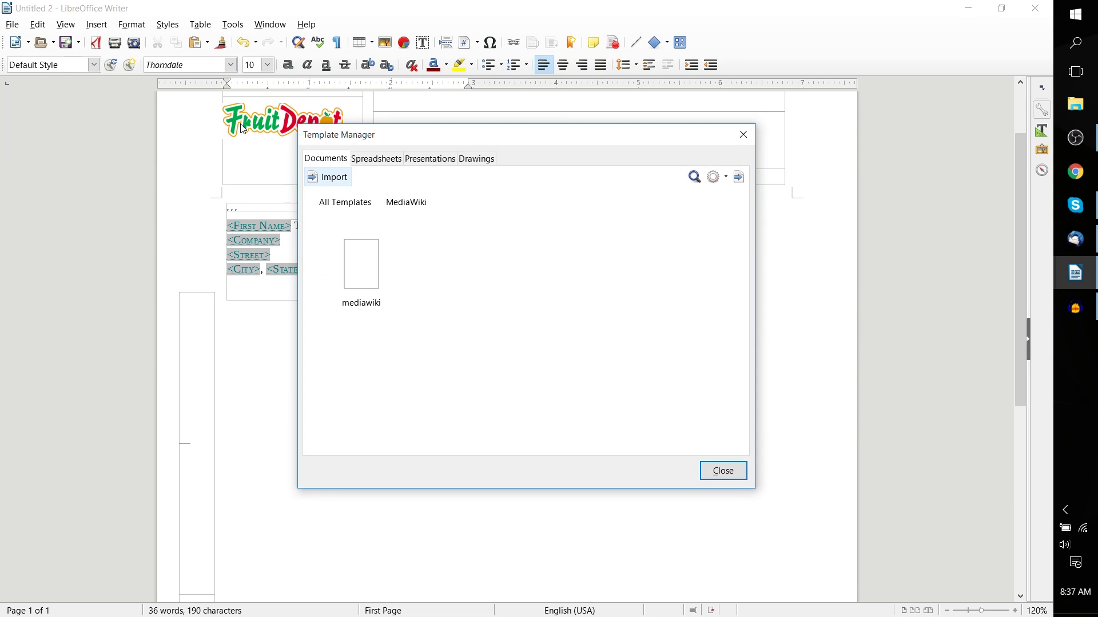
# Show all templates and browse the Spreadsheets, Presentations, Drawings and Documents categories.
pyautogui.click(346, 203)
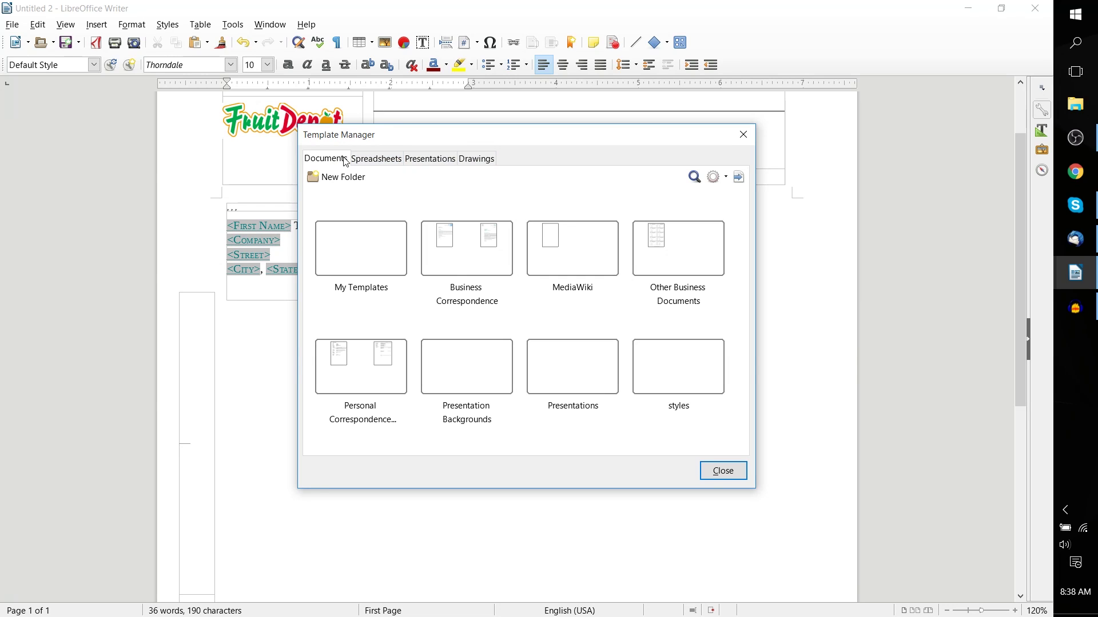
pyautogui.click(387, 164)
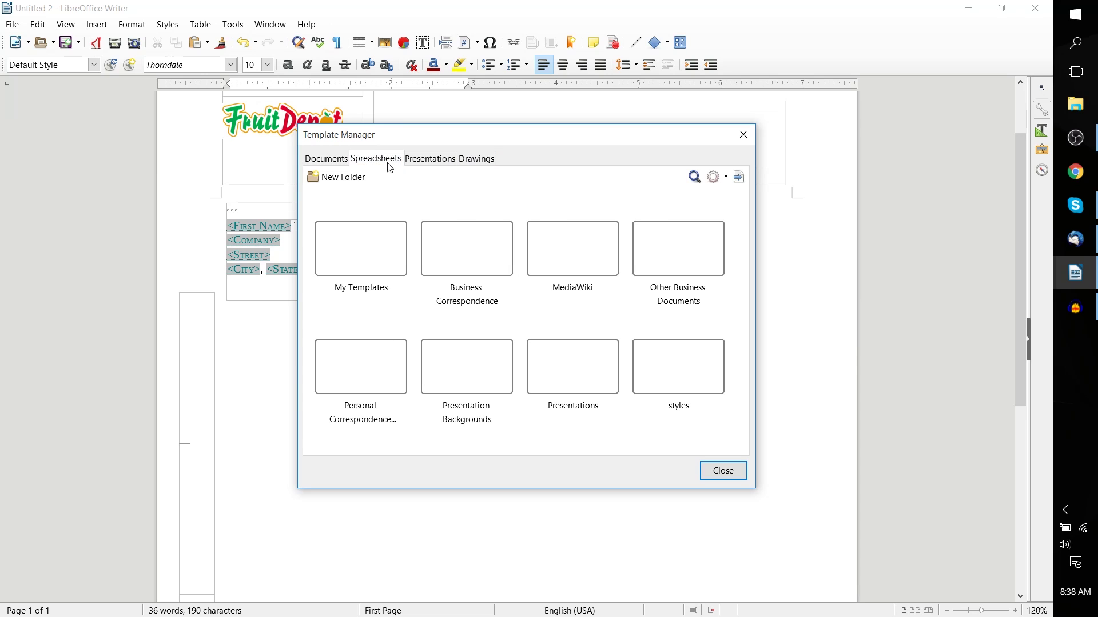
pyautogui.click(422, 164)
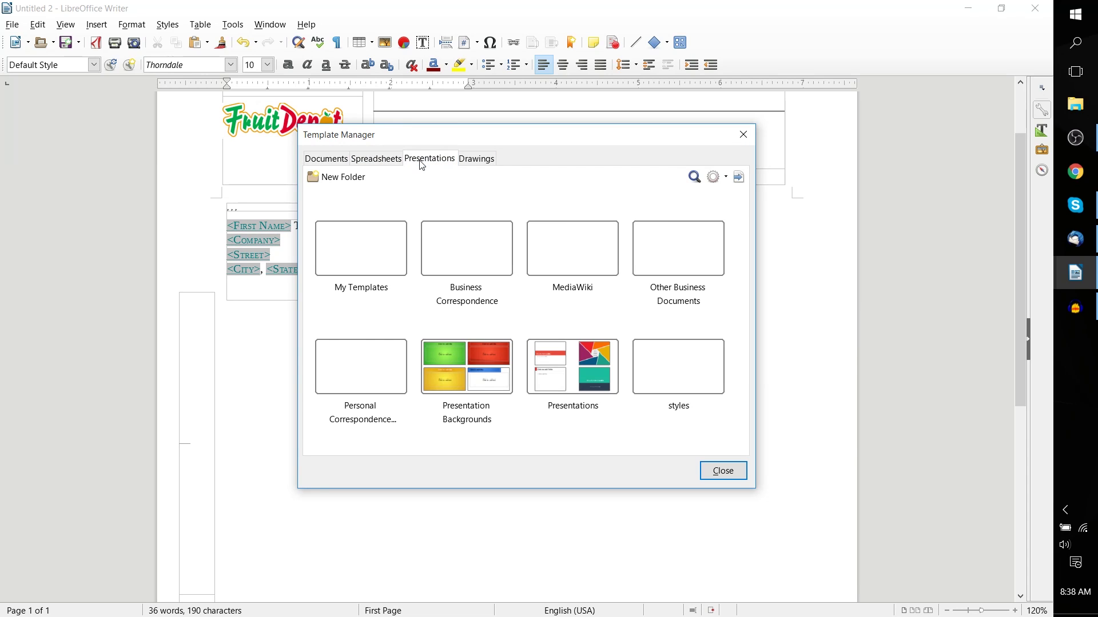
pyautogui.click(468, 162)
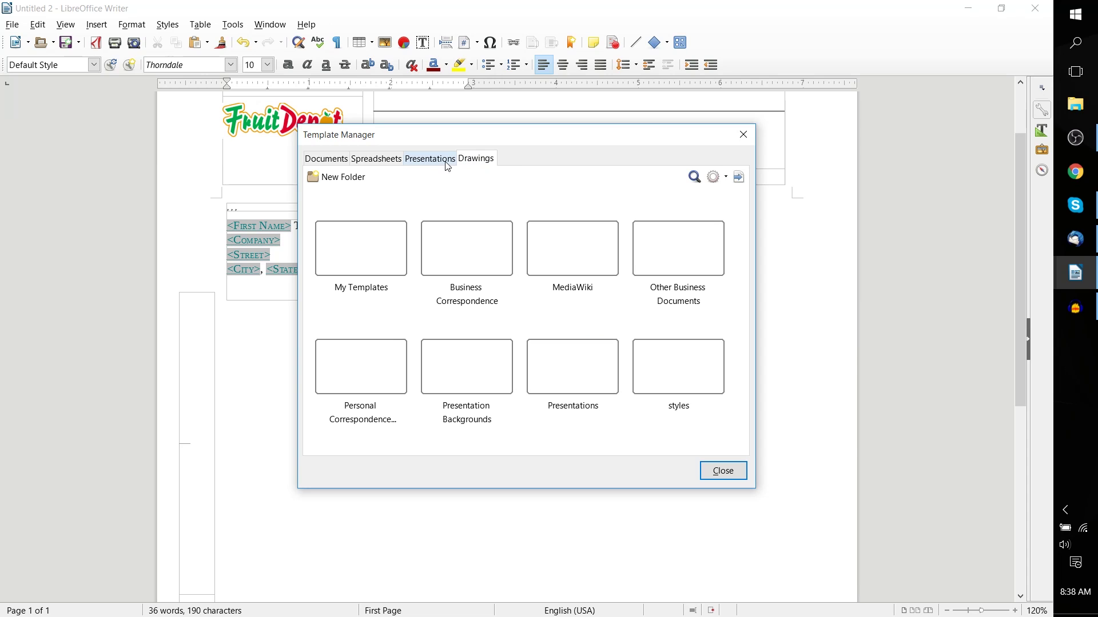
pyautogui.click(316, 163)
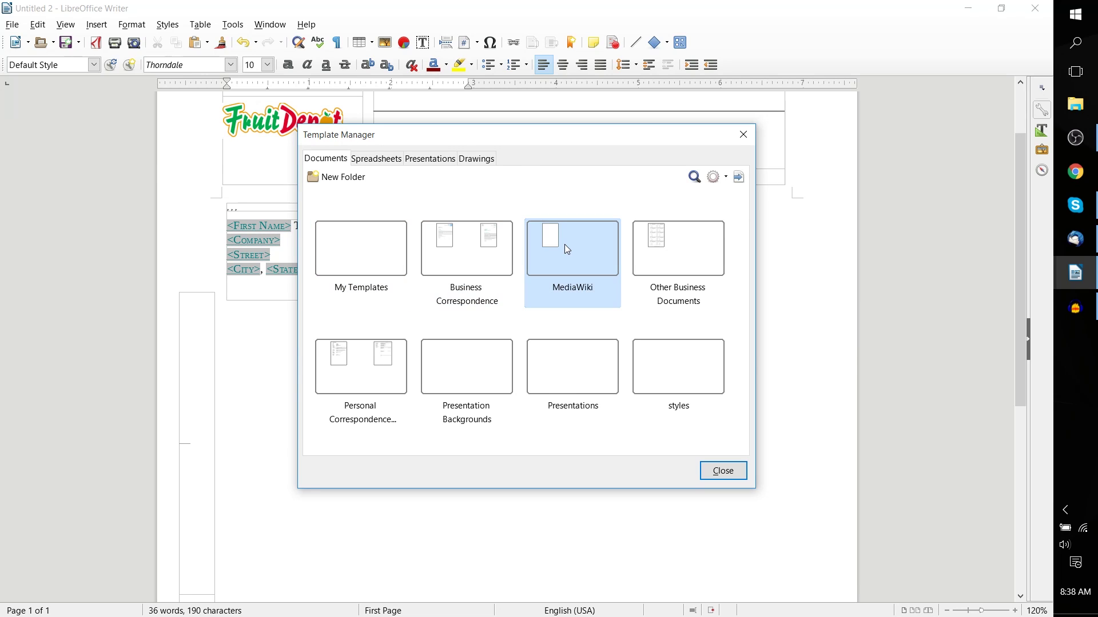
# Open the Business Correspondence folder and pick out the Moderate and Modern business letters.
pyautogui.click(479, 259)
pyautogui.doubleClick(479, 261)
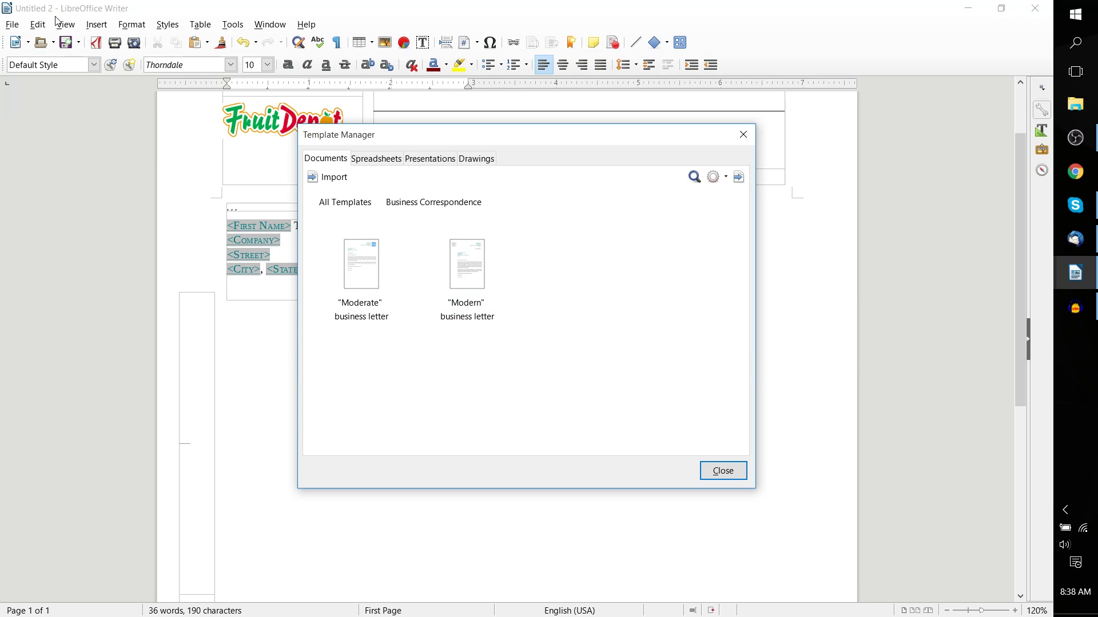
pyautogui.click(385, 278)
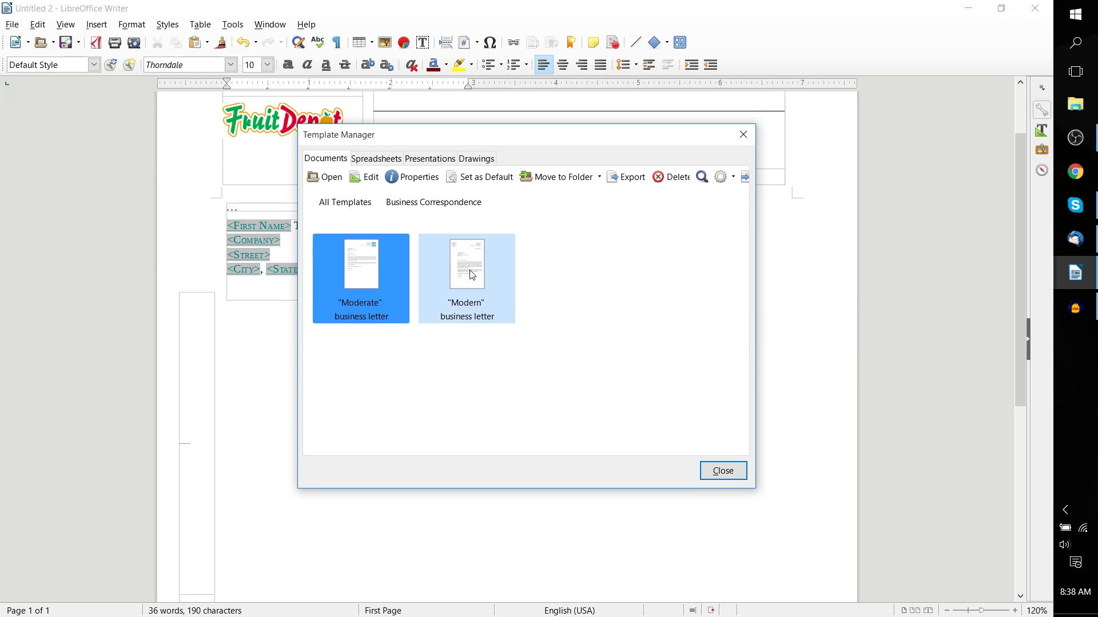
pyautogui.click(471, 274)
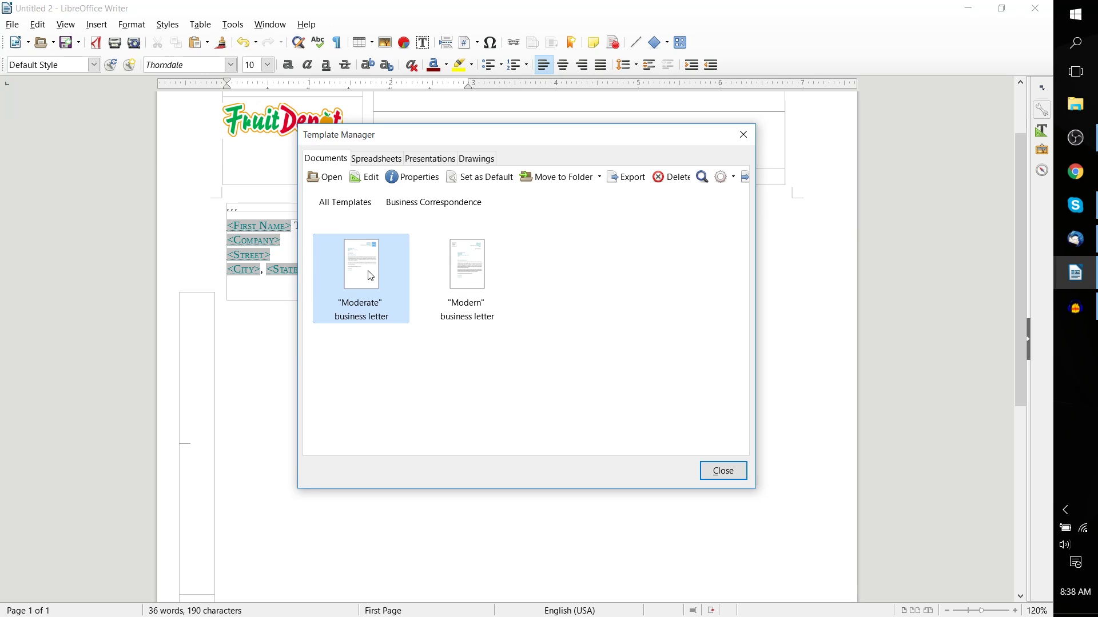
pyautogui.doubleClick(371, 277)
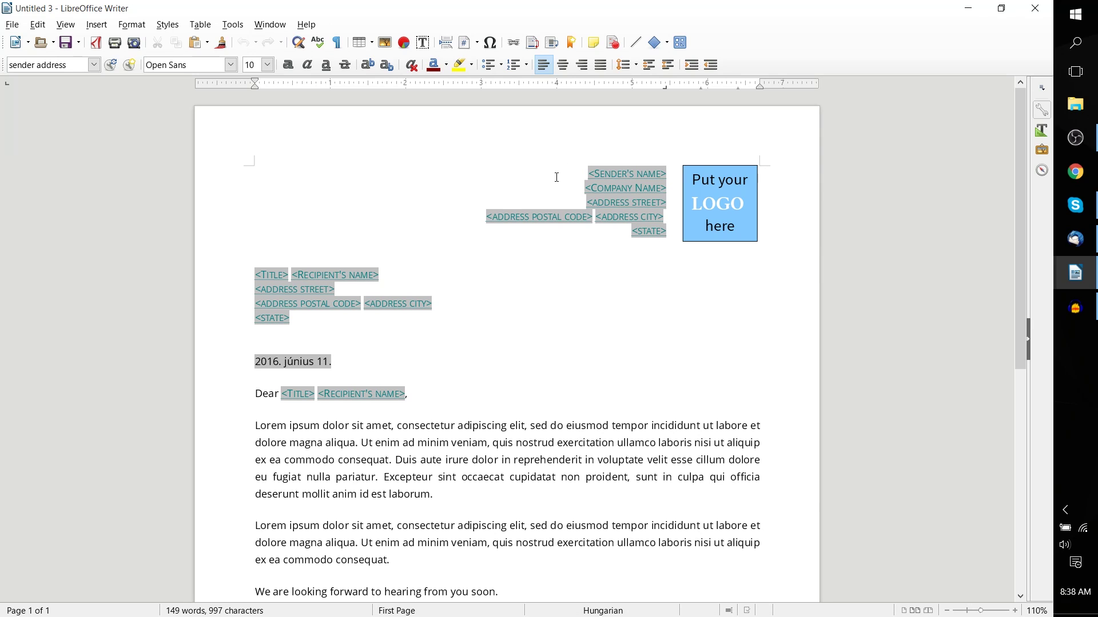
pyautogui.scroll(-5, 483, 255)
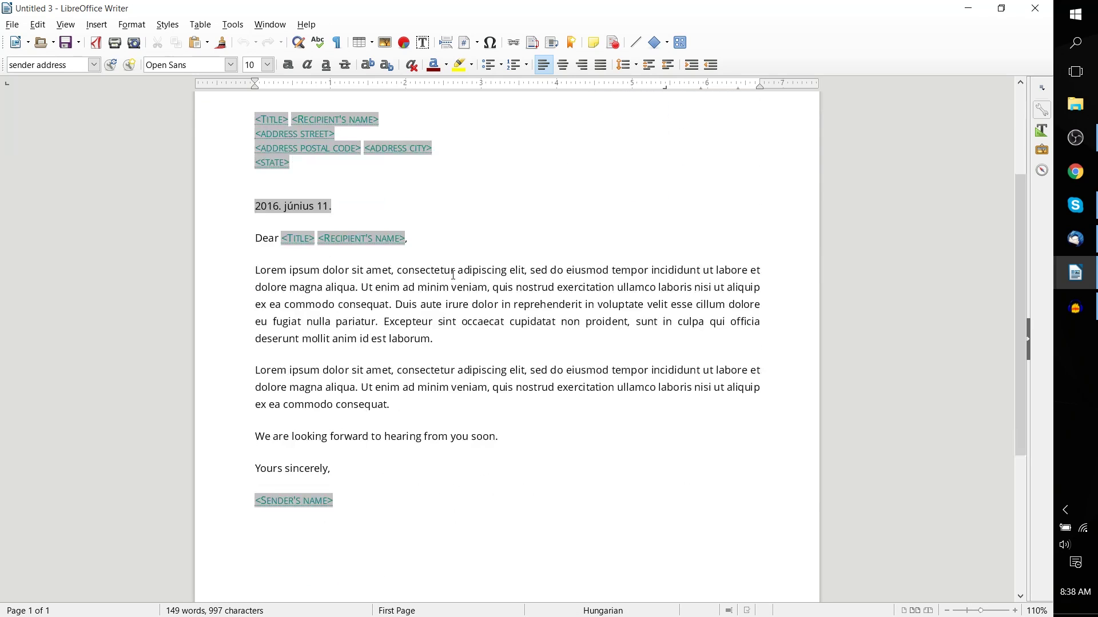
pyautogui.scroll(1, 454, 275)
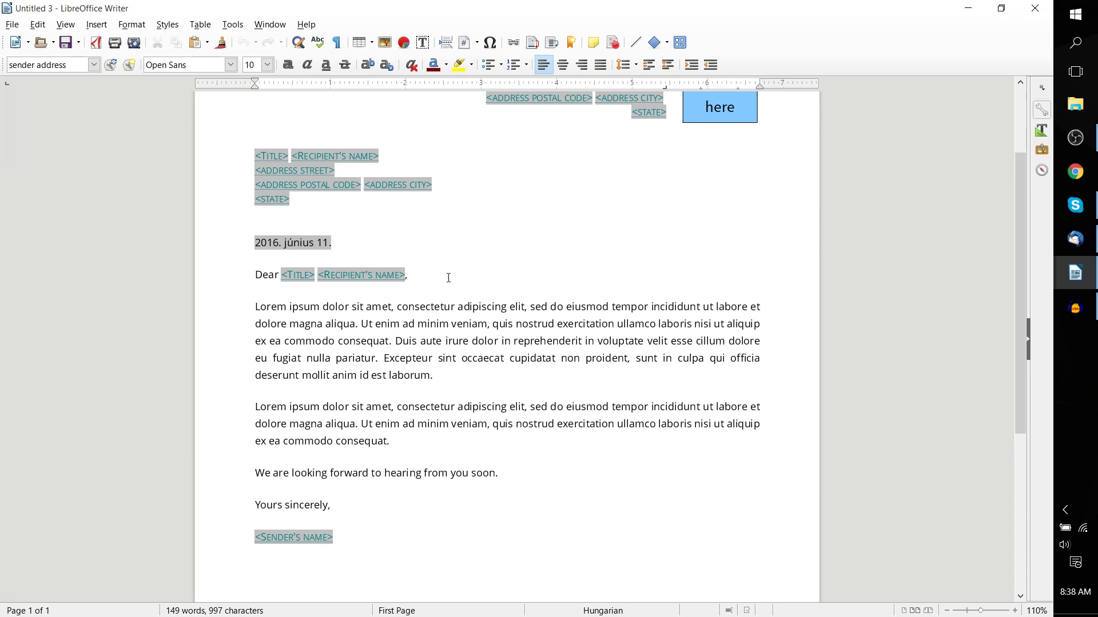
pyautogui.scroll(-3, 449, 279)
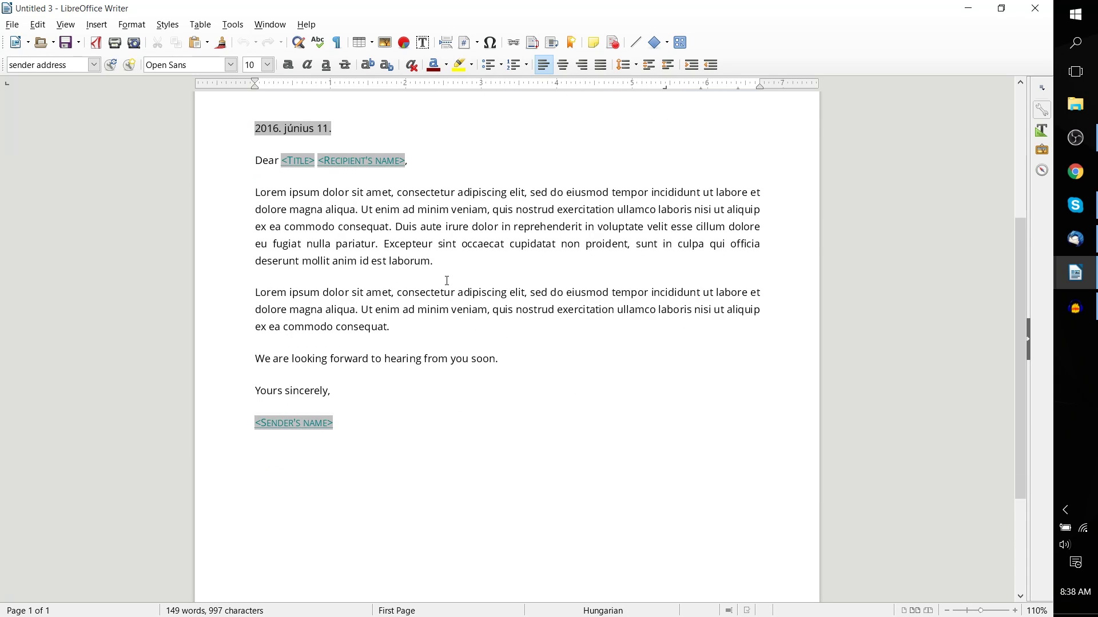
pyautogui.scroll(-1, 446, 283)
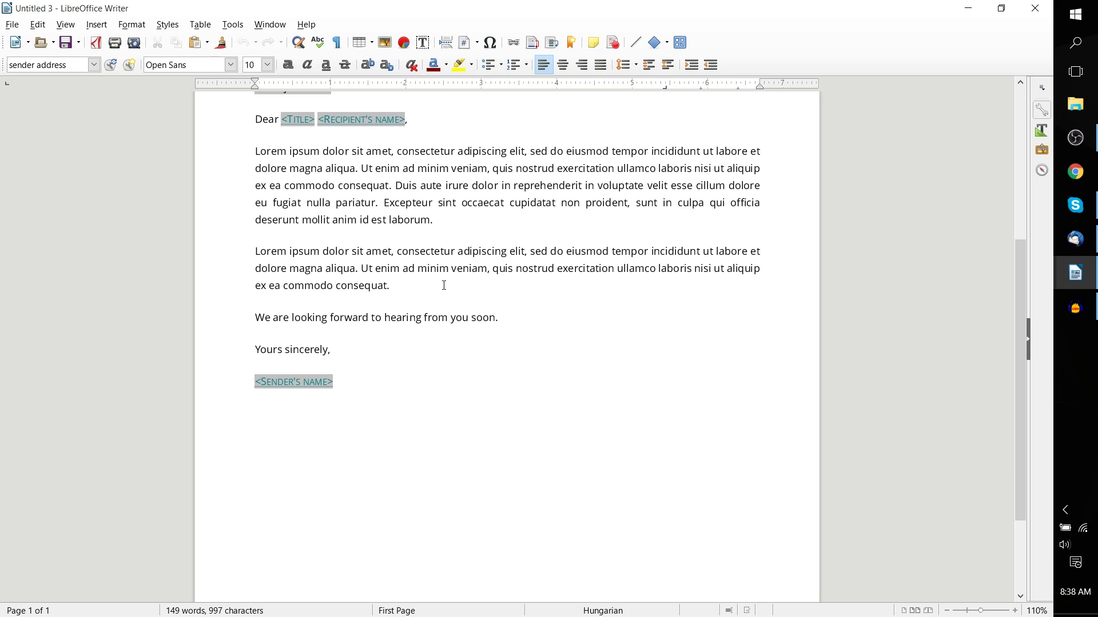
pyautogui.scroll(7, 444, 286)
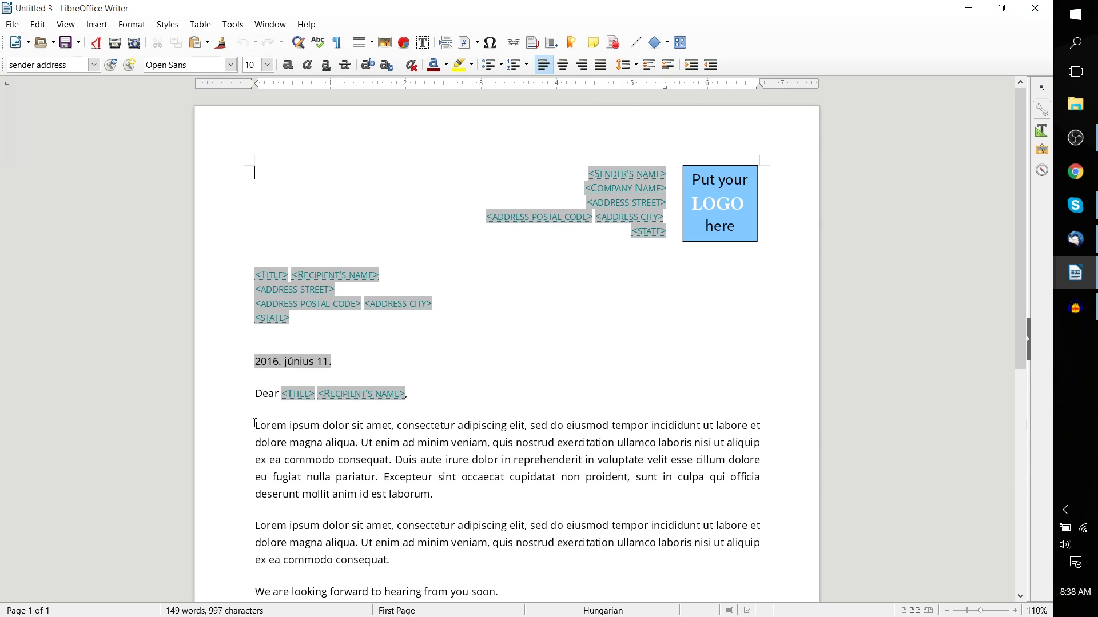
pyautogui.scroll(-5, 252, 366)
pyautogui.moveTo(263, 233); pyautogui.dragTo(561, 385)
pyautogui.scroll(1, 563, 391)
pyautogui.scroll(4, 563, 390)
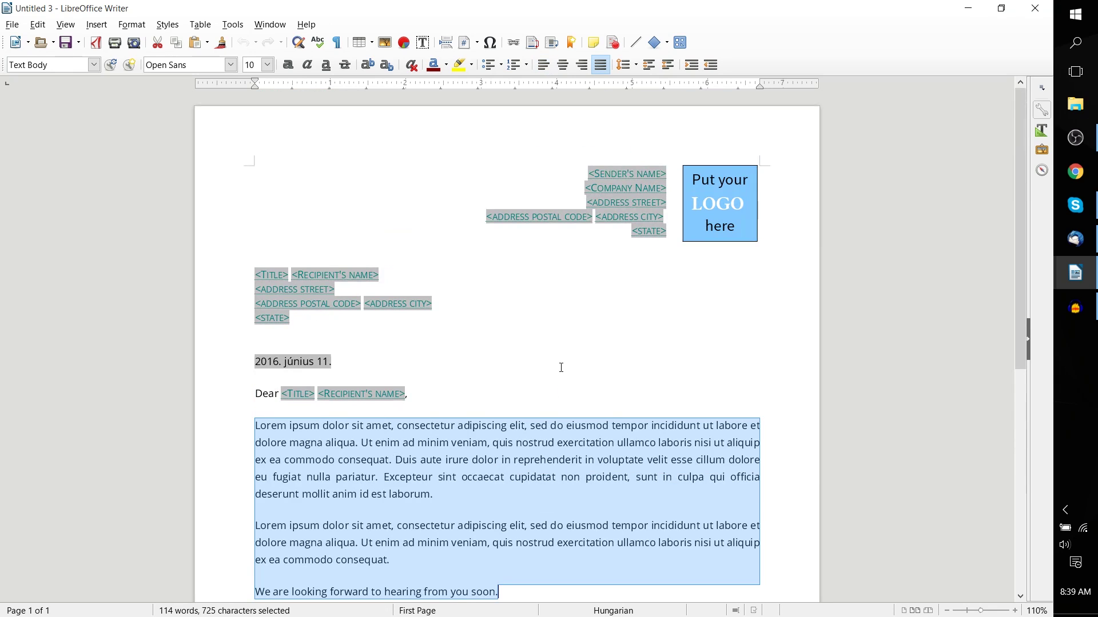
pyautogui.click(606, 173)
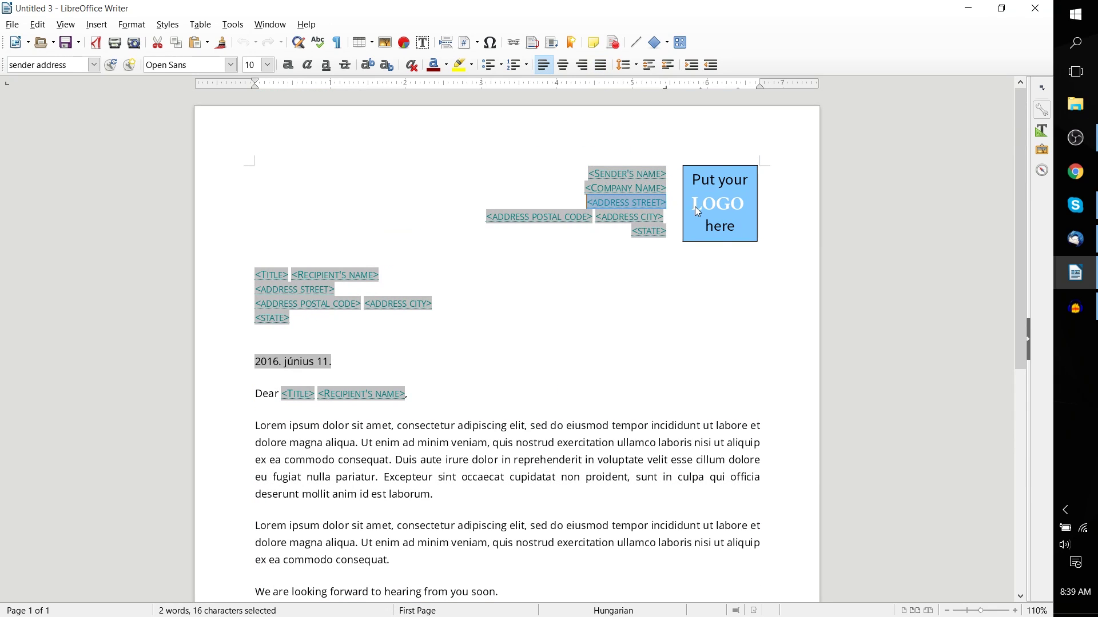
pyautogui.click(714, 224)
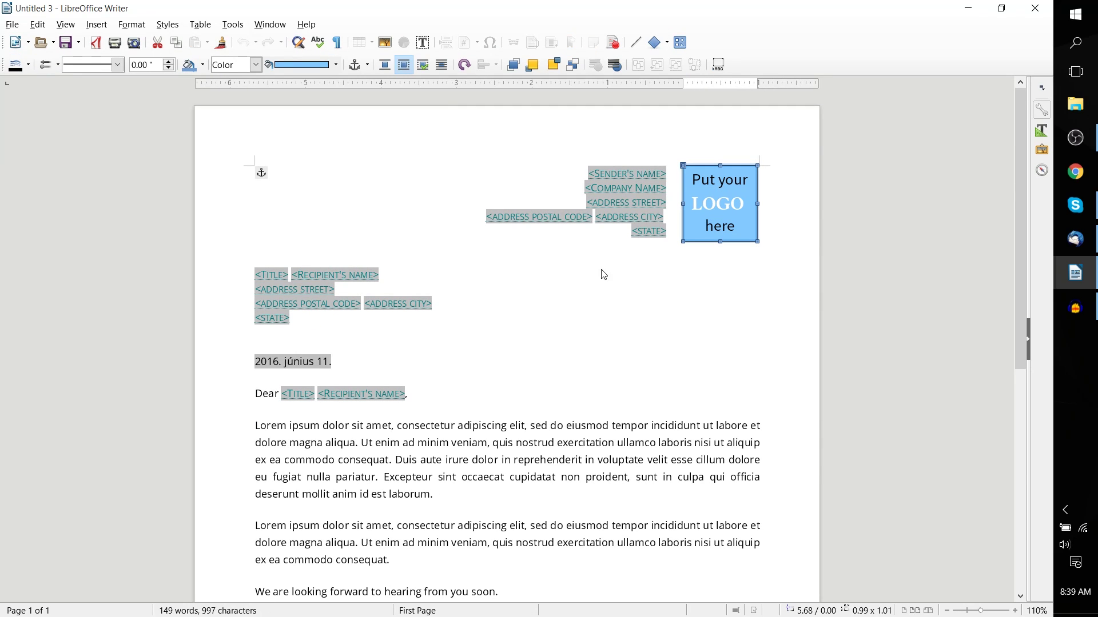
pyautogui.click(276, 282)
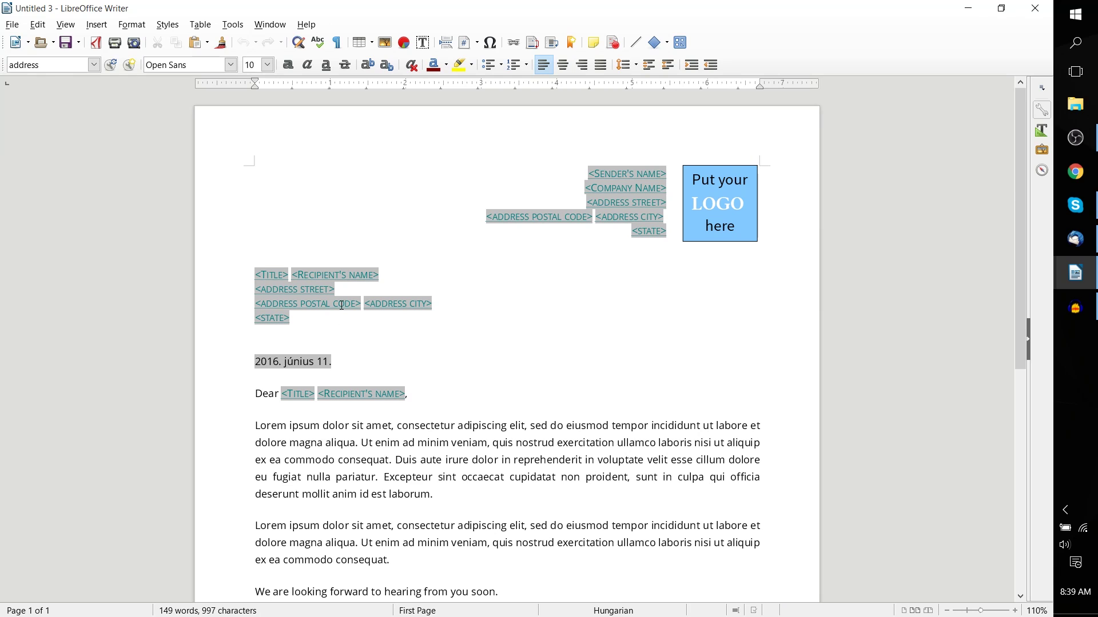
pyautogui.scroll(-3, 366, 315)
pyautogui.moveTo(255, 284); pyautogui.dragTo(332, 284)
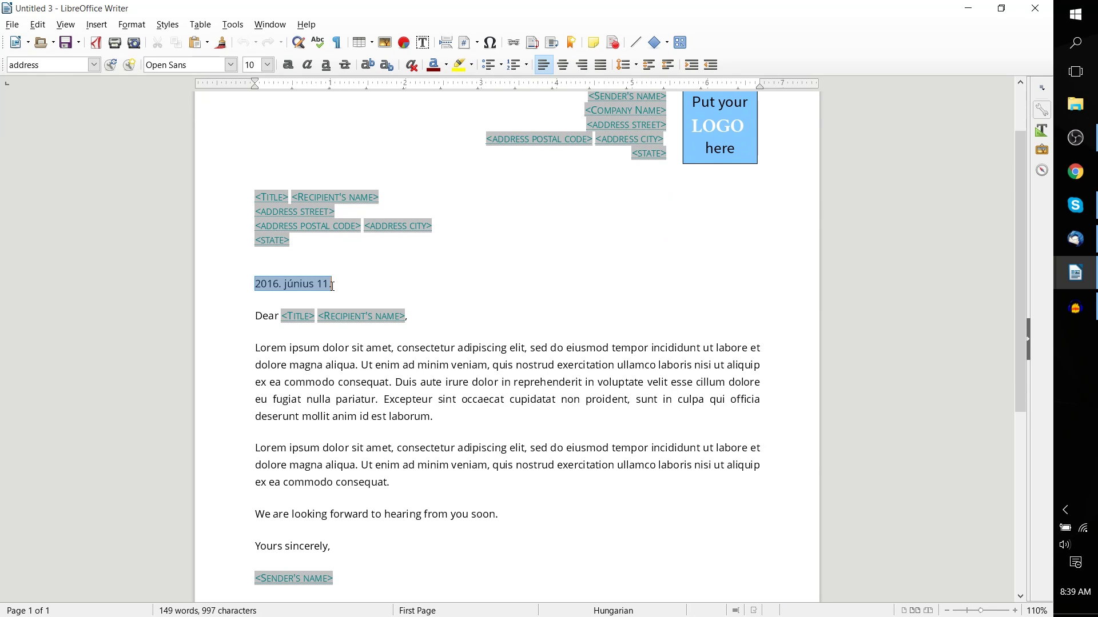
pyautogui.scroll(-3, 332, 400)
pyautogui.click(332, 403)
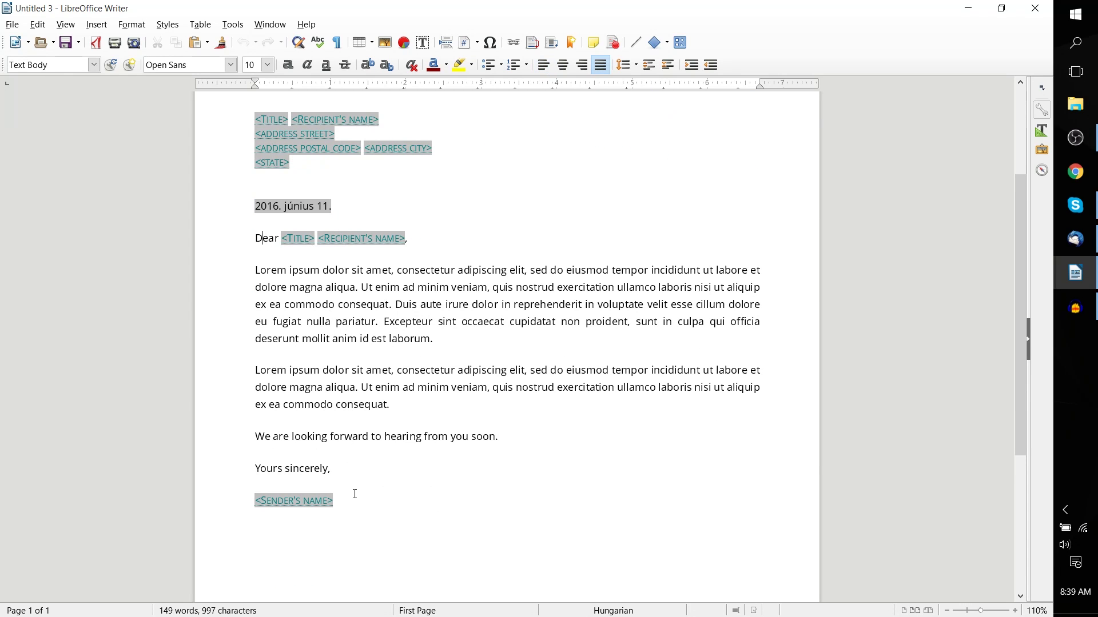
pyautogui.scroll(-2, 349, 480)
pyautogui.click(341, 457)
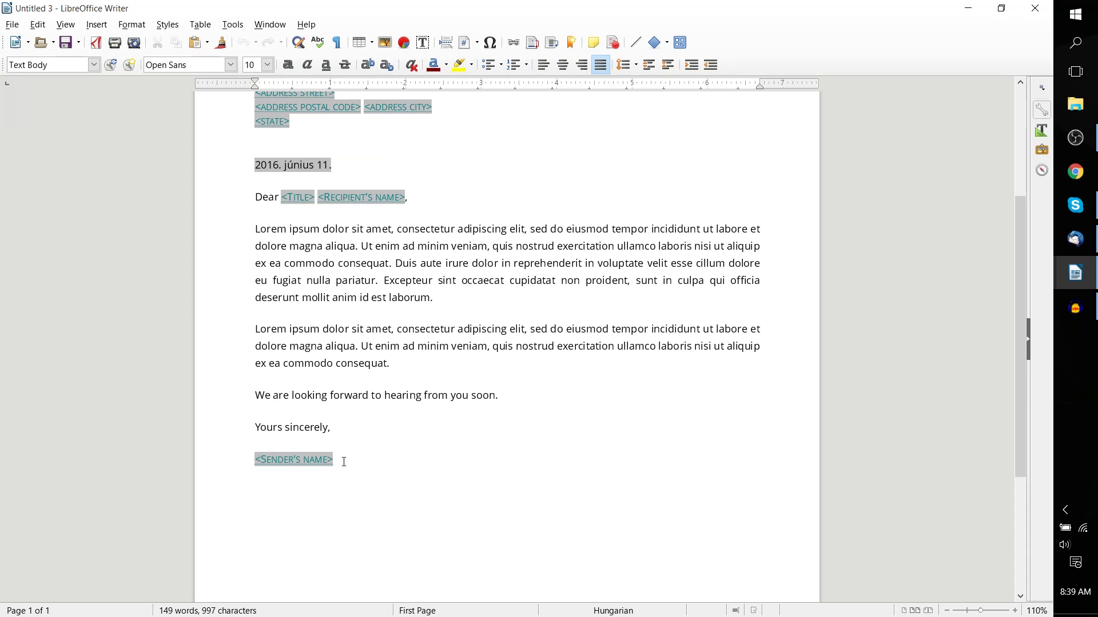
pyautogui.click(252, 466)
pyautogui.click(343, 348)
pyautogui.scroll(6, 343, 349)
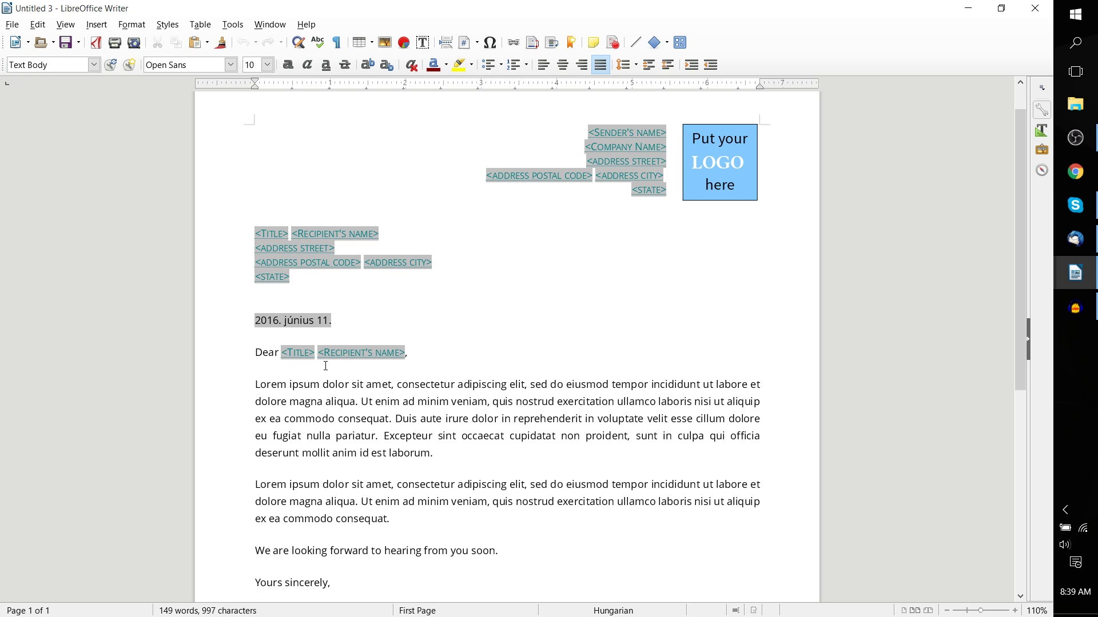
pyautogui.scroll(-1, 386, 383)
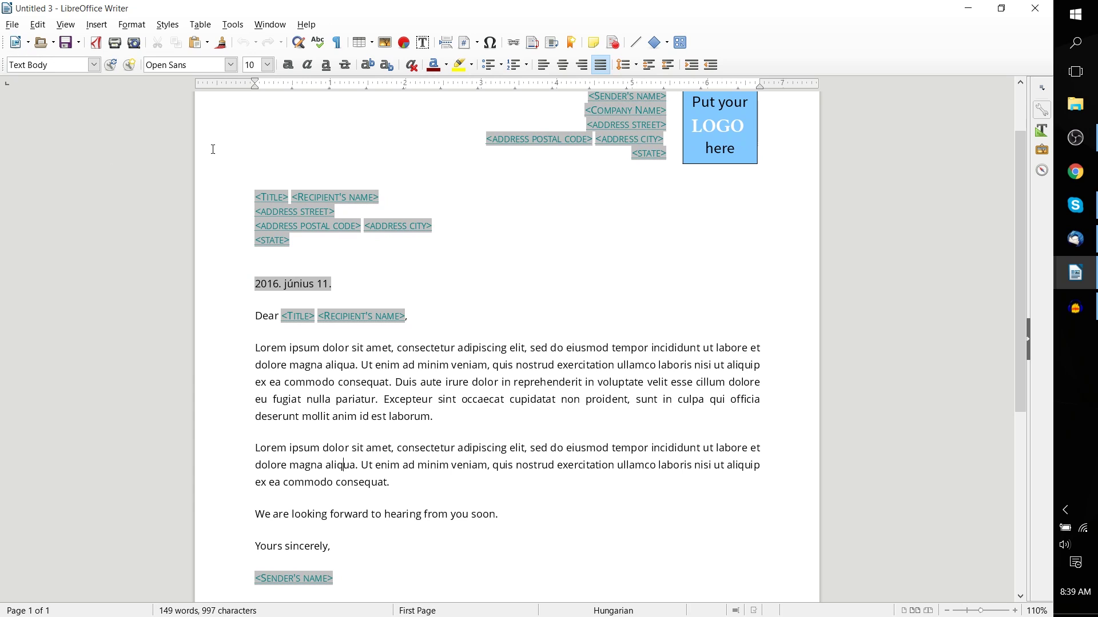
# Reopen the Template Manager from the File > Templates > Manage menu.
pyautogui.click(13, 26)
pyautogui.moveTo(45, 127)
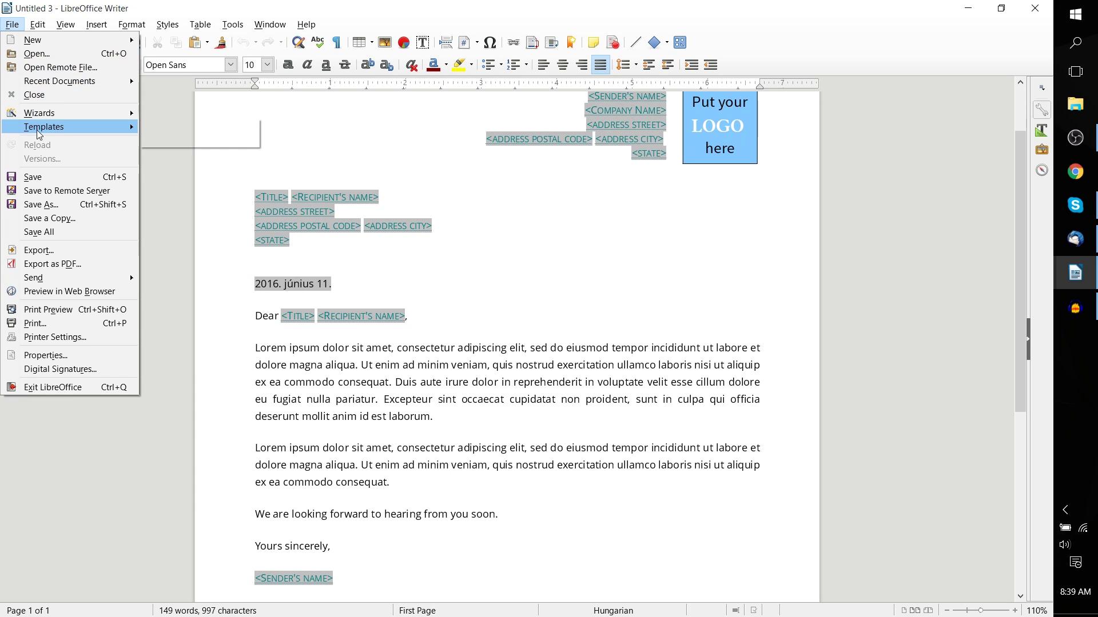
pyautogui.click(206, 127)
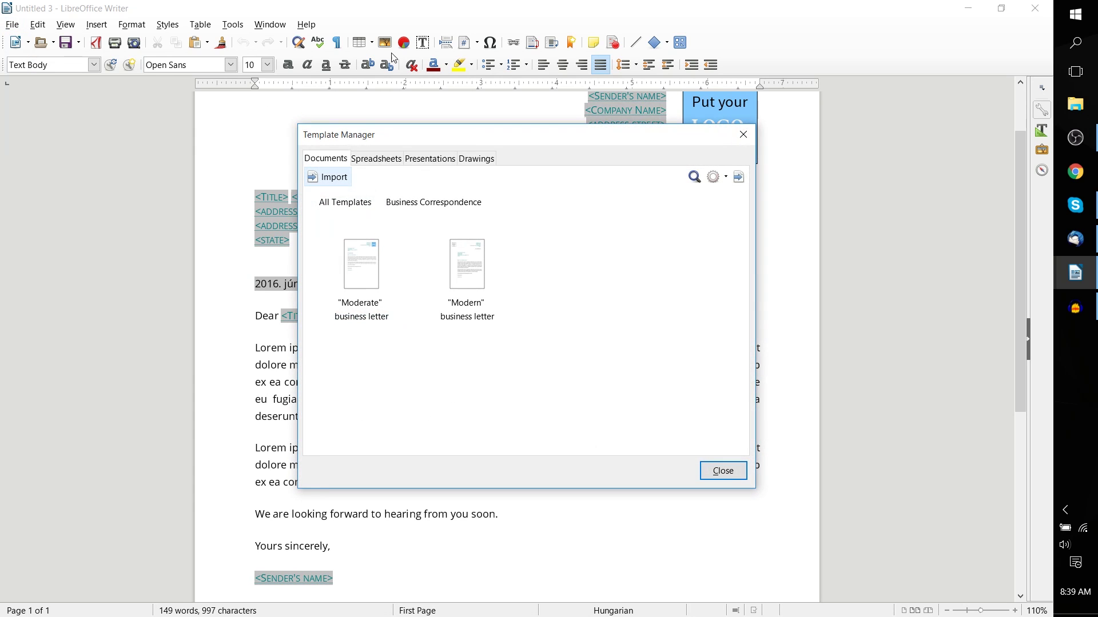
# Open the online LibreOffice Templates site, shift its window left, and go to its Templates page.
pyautogui.click(741, 179)
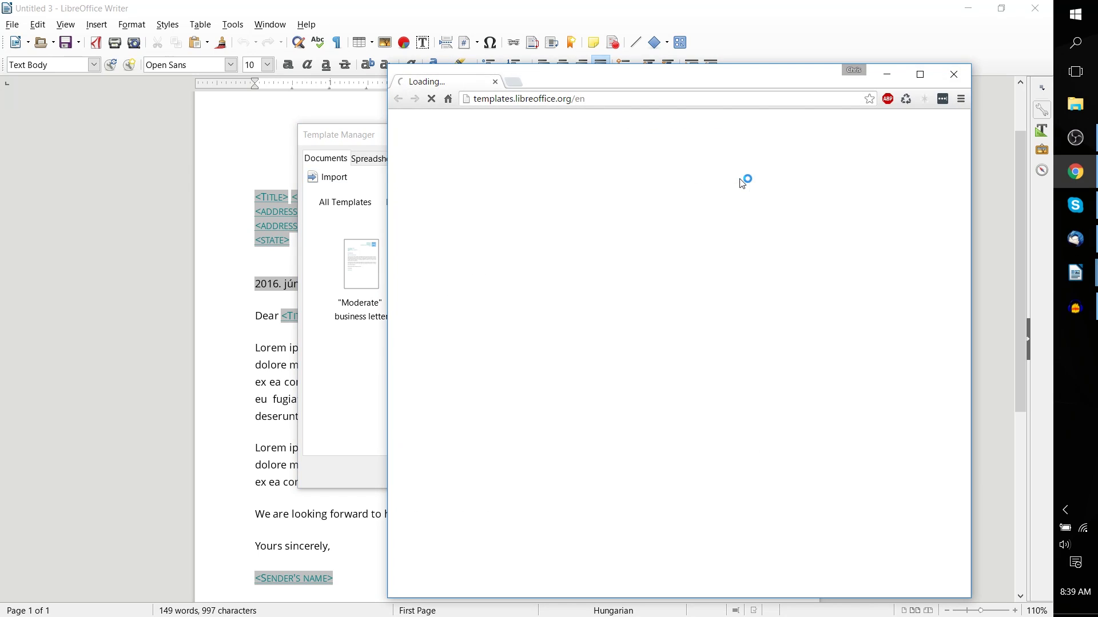
pyautogui.moveTo(552, 58); pyautogui.dragTo(395, 46)
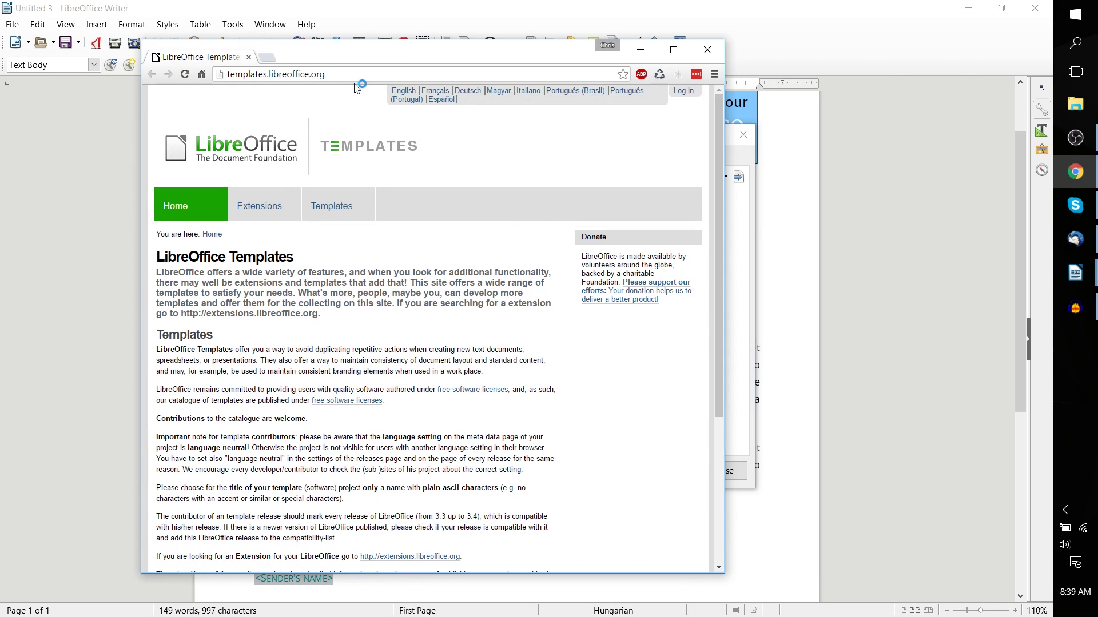
pyautogui.scroll(-2, 438, 342)
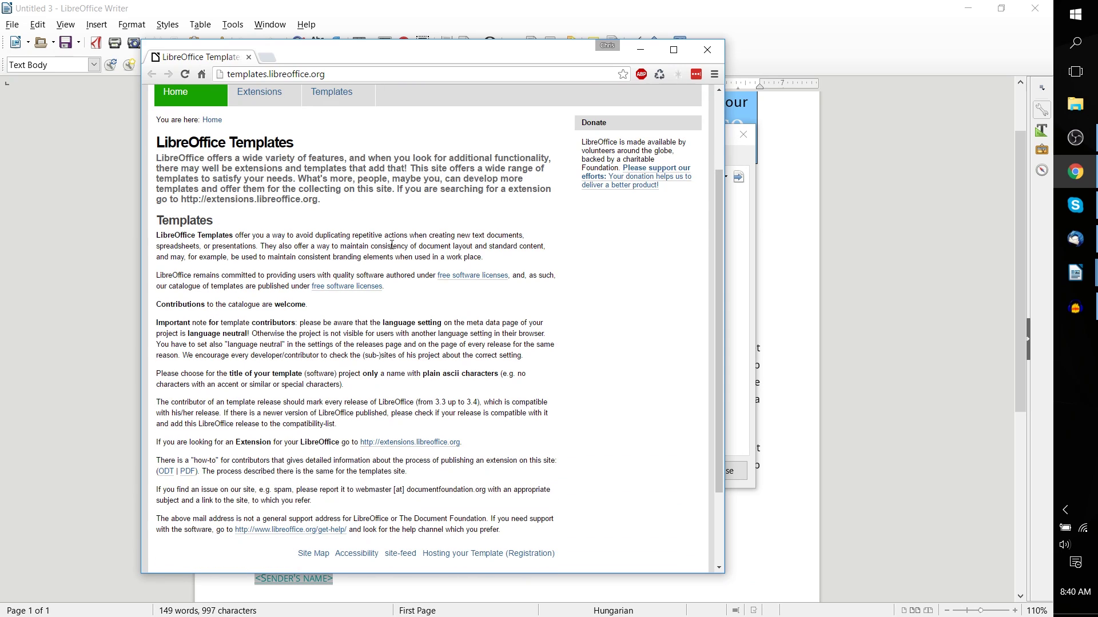
pyautogui.scroll(1, 185, 173)
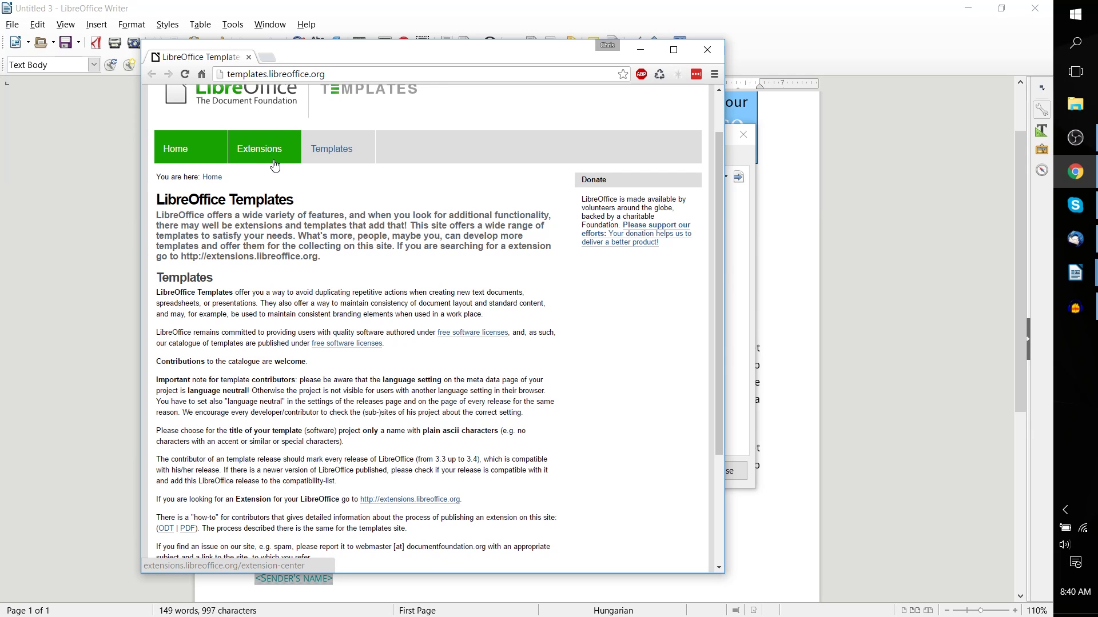
pyautogui.click(339, 154)
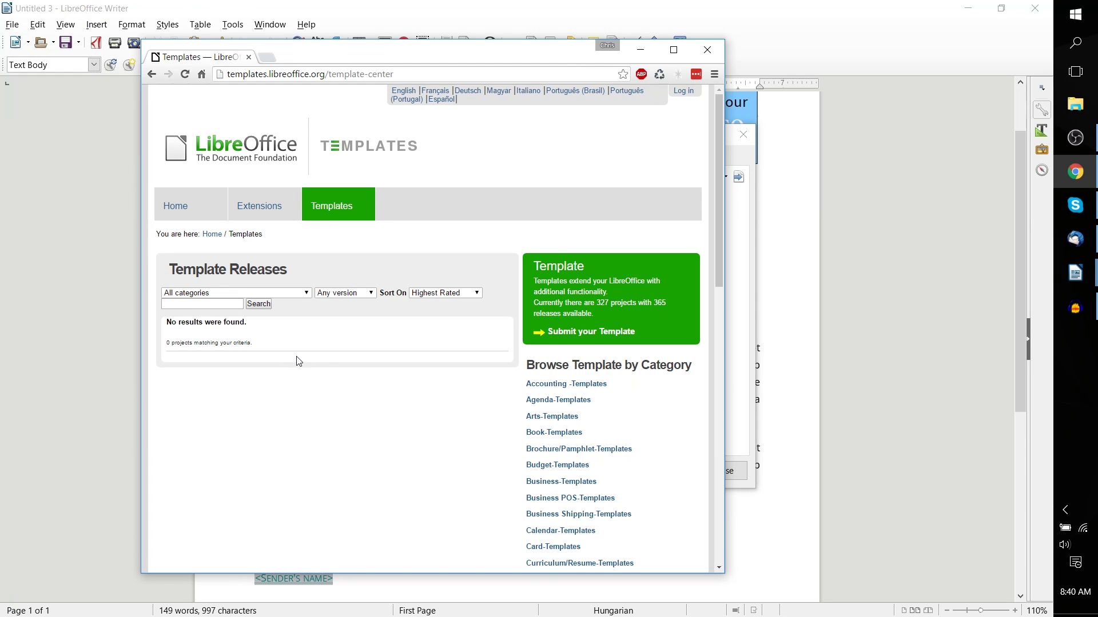
# Filter the template listings to the Budget-Templates category and scroll through the results.
pyautogui.click(283, 291)
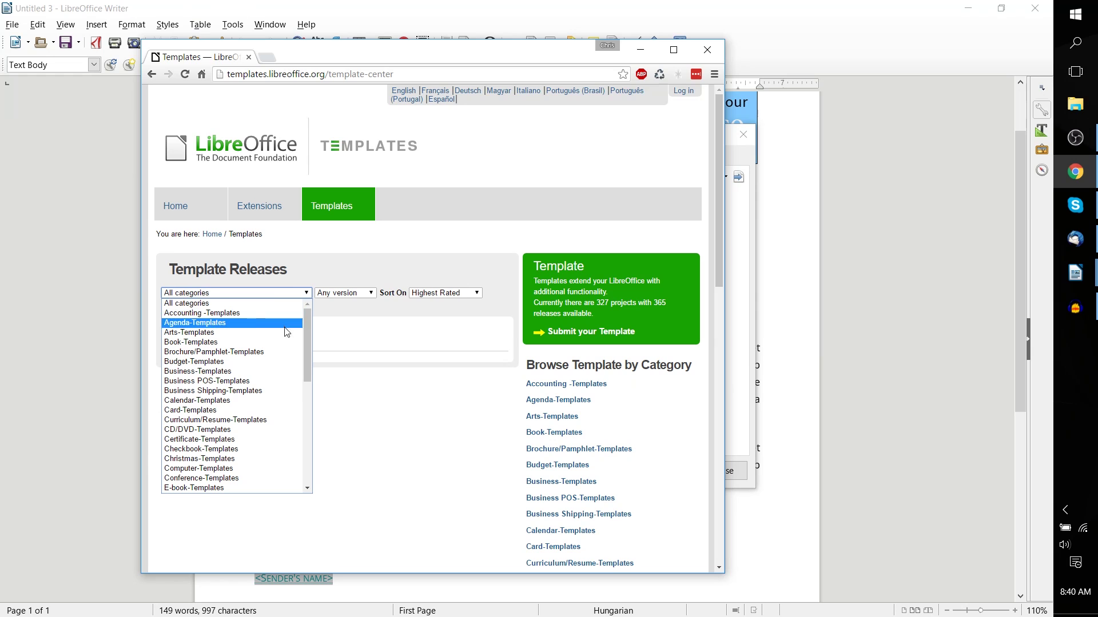
pyautogui.click(284, 361)
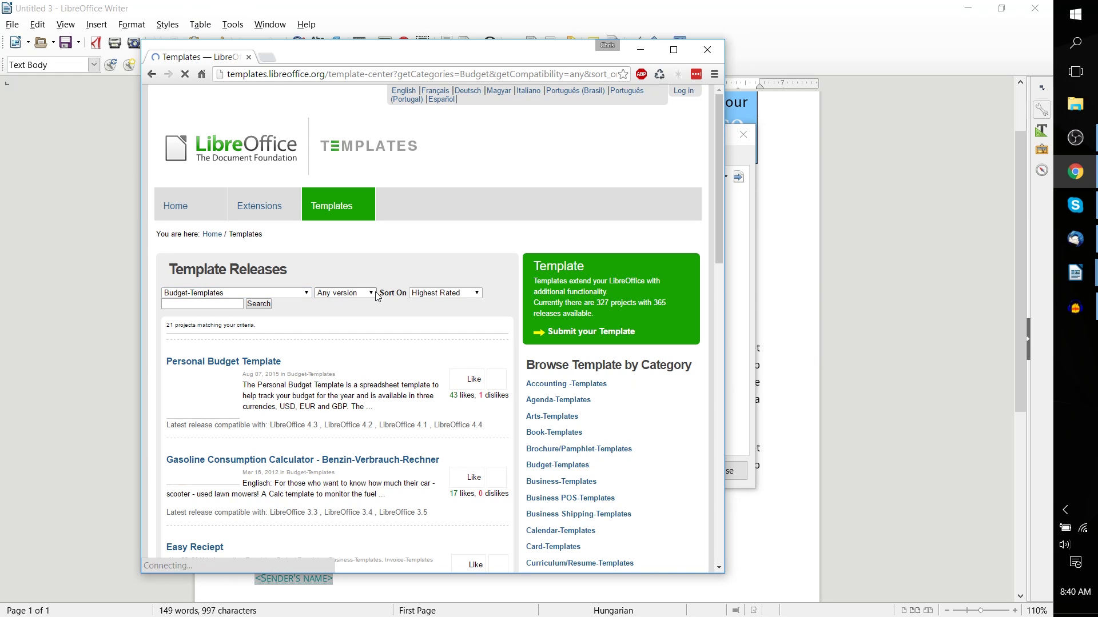
pyautogui.scroll(-3, 373, 241)
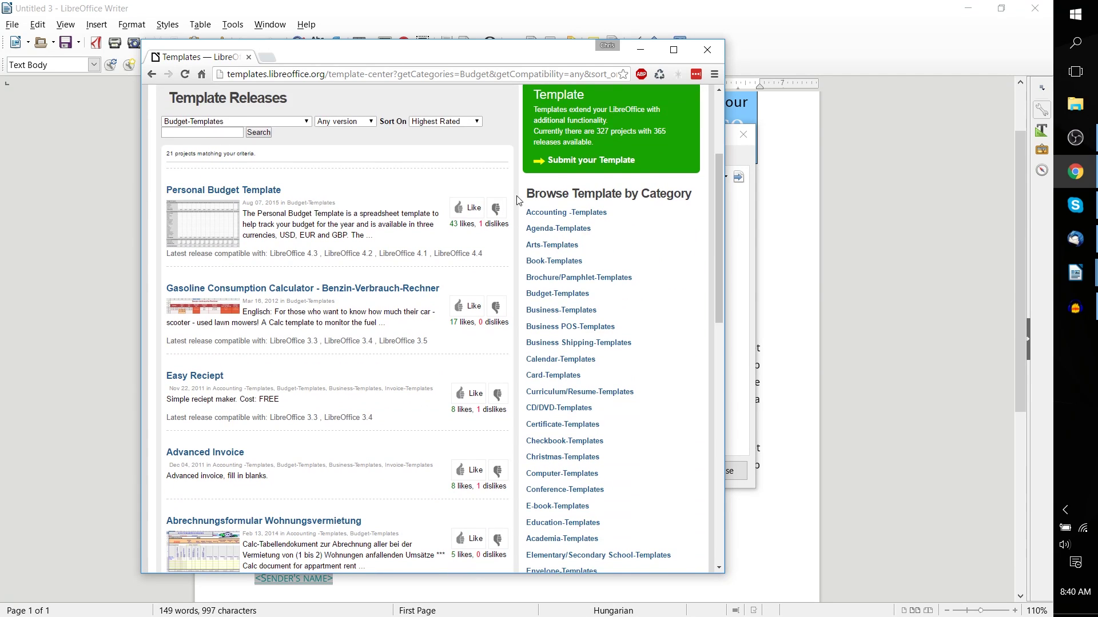
pyautogui.scroll(-2, 518, 200)
pyautogui.scroll(-7, 519, 201)
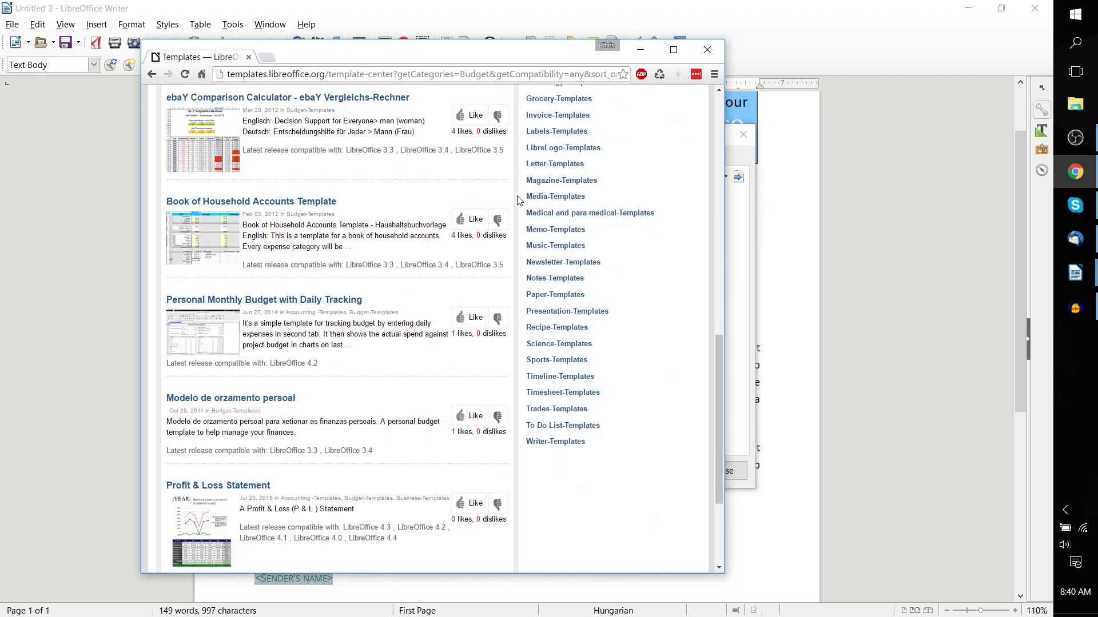
pyautogui.scroll(-3, 519, 200)
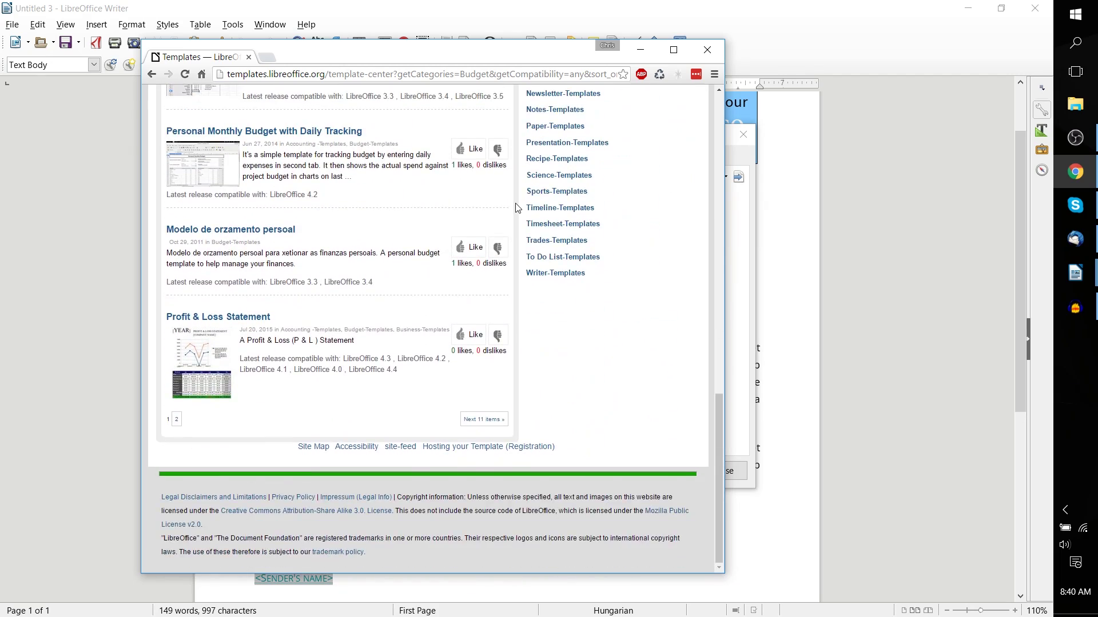
pyautogui.scroll(13, 518, 207)
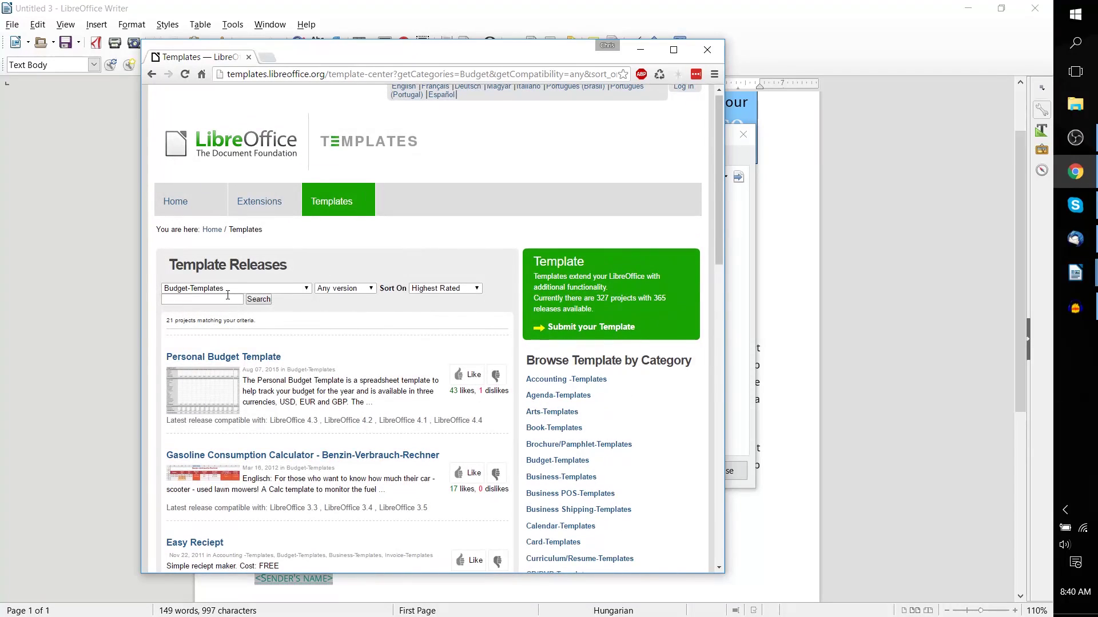
# Switch the category to Business-Templates, review the results, then close the browser window.
pyautogui.click(224, 289)
pyautogui.click(237, 369)
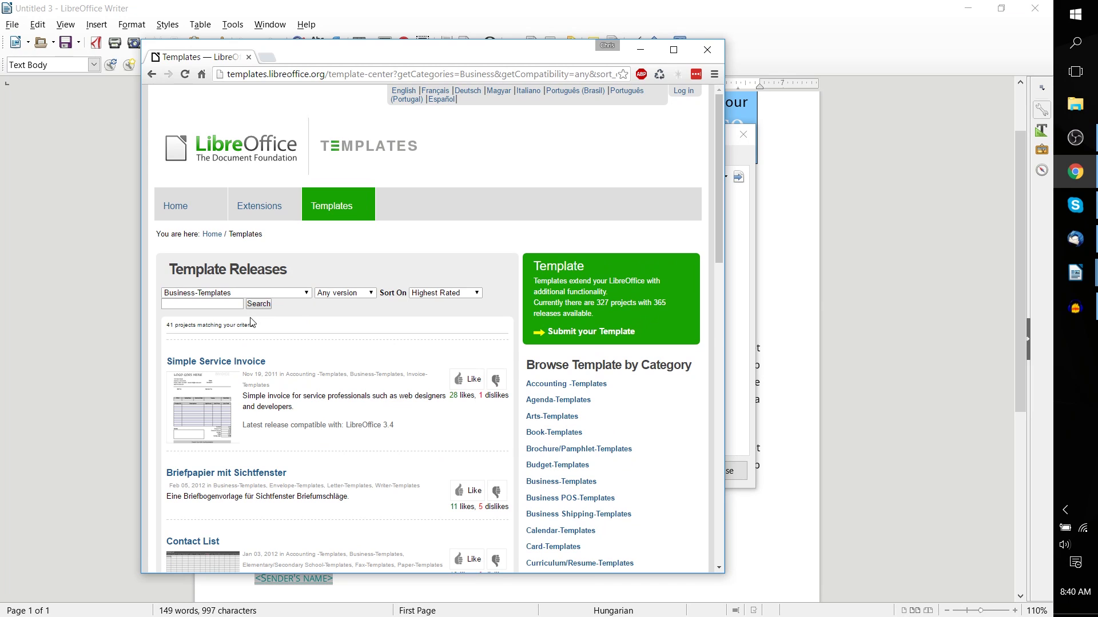
pyautogui.scroll(-1, 250, 324)
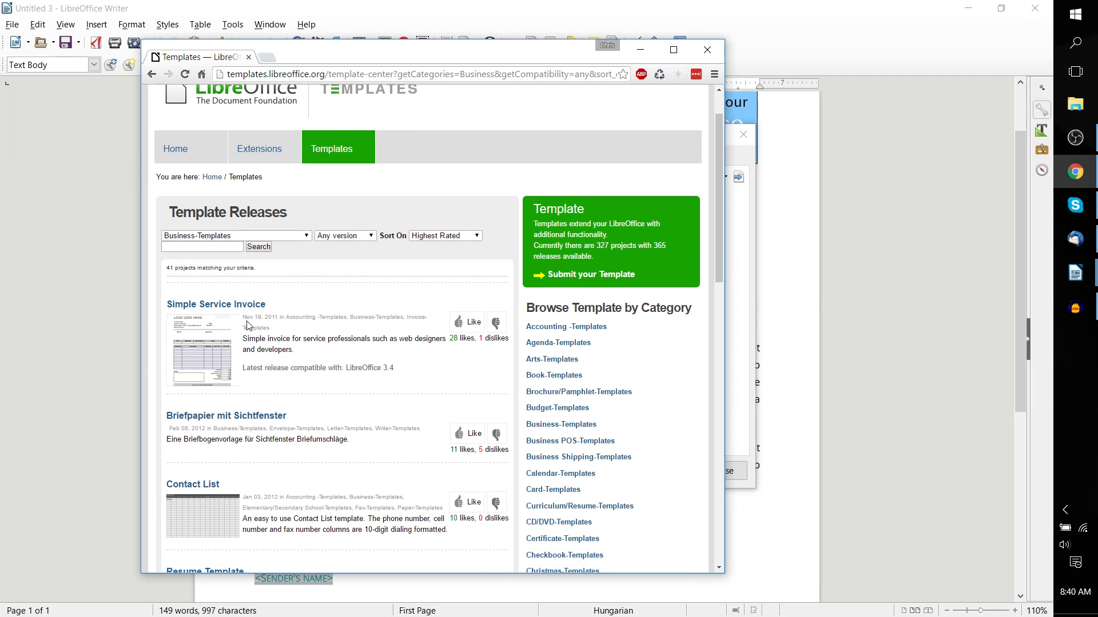
pyautogui.click(292, 236)
pyautogui.click(291, 236)
pyautogui.click(708, 49)
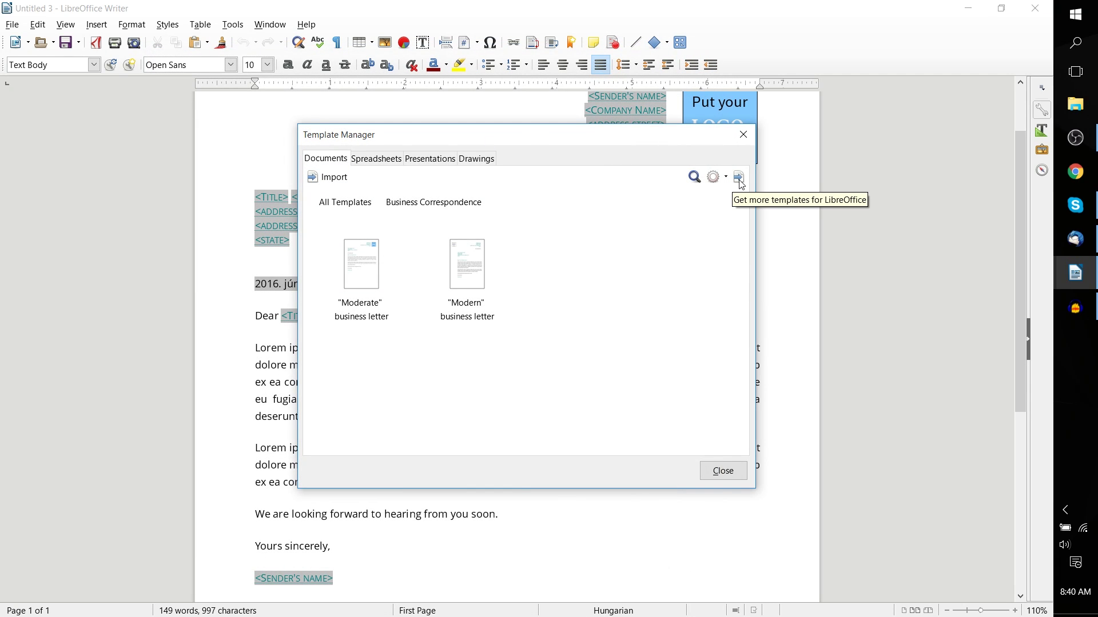
# Close the Template Manager to return to the Untitled 3 business letter.
pyautogui.click(731, 472)
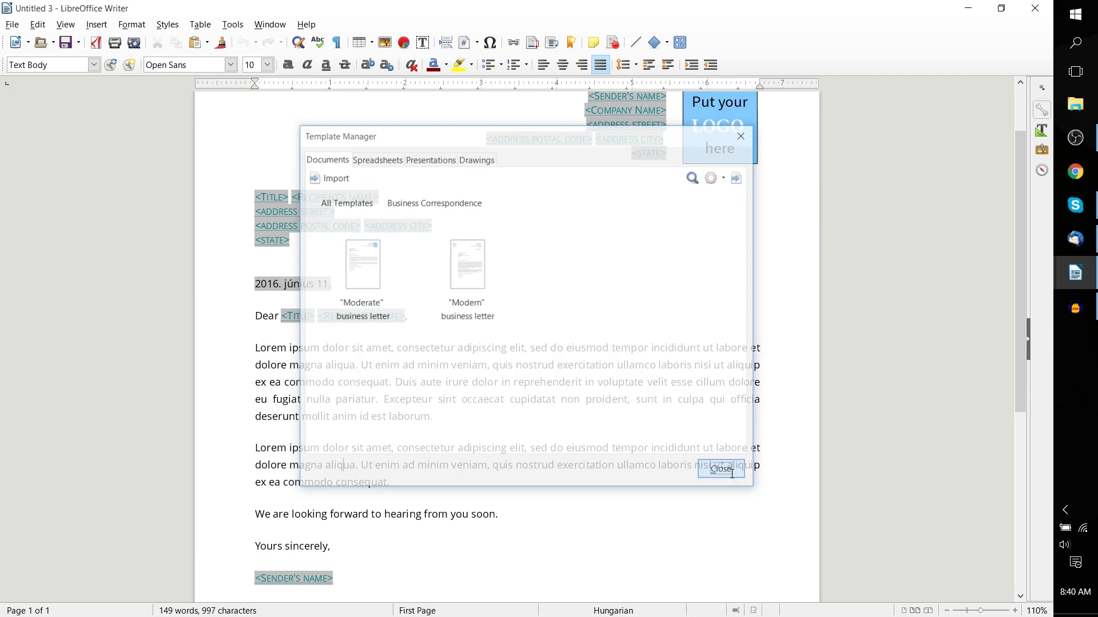